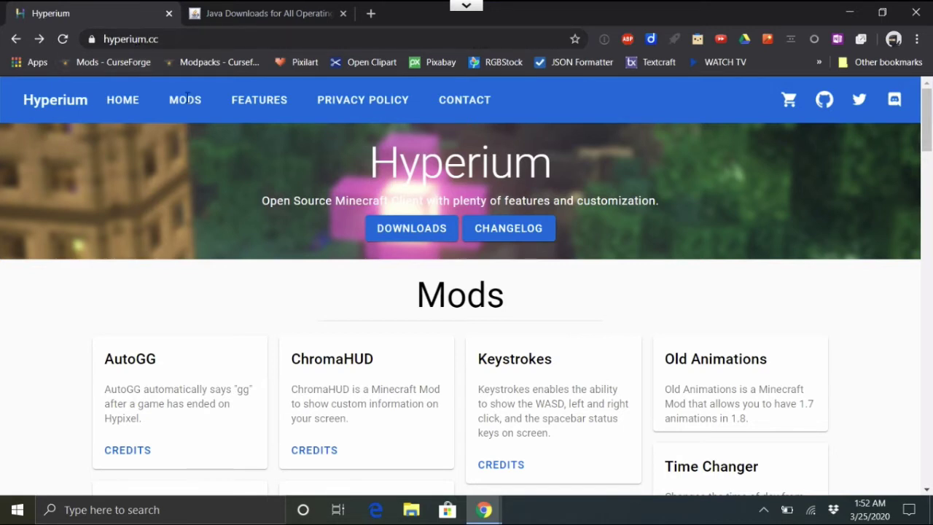
Step: Go to hyperium.cc's Downloads page, which lists Hyperium Installer 1.2.2 (requires Java 8)
click(395, 230)
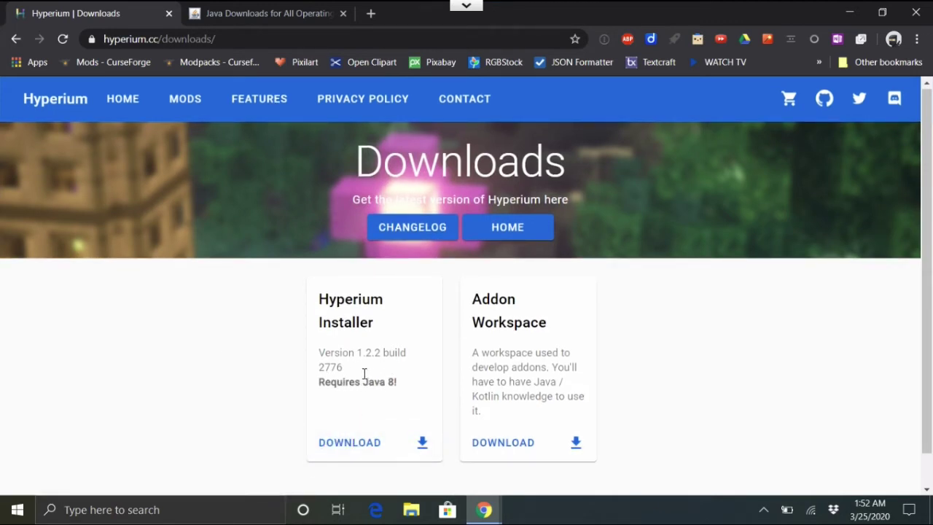
click(258, 15)
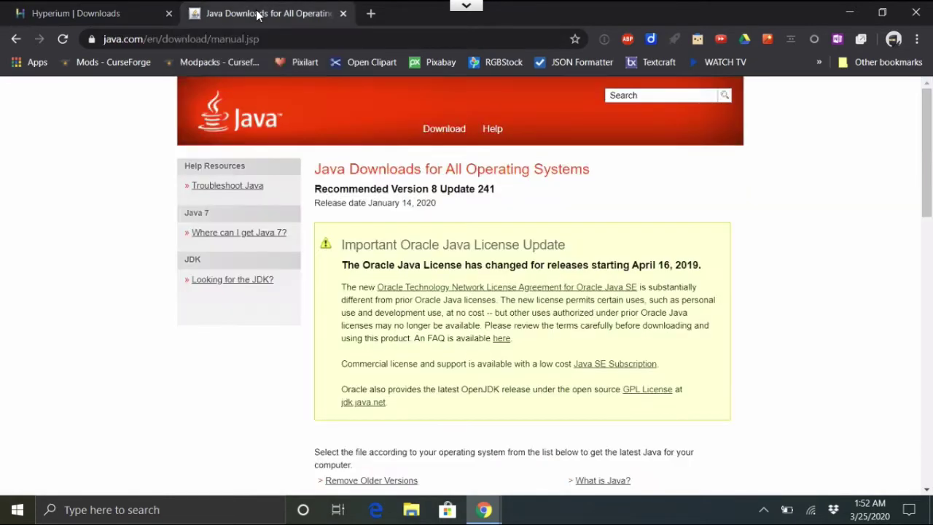
scroll(93, 293, down, 5)
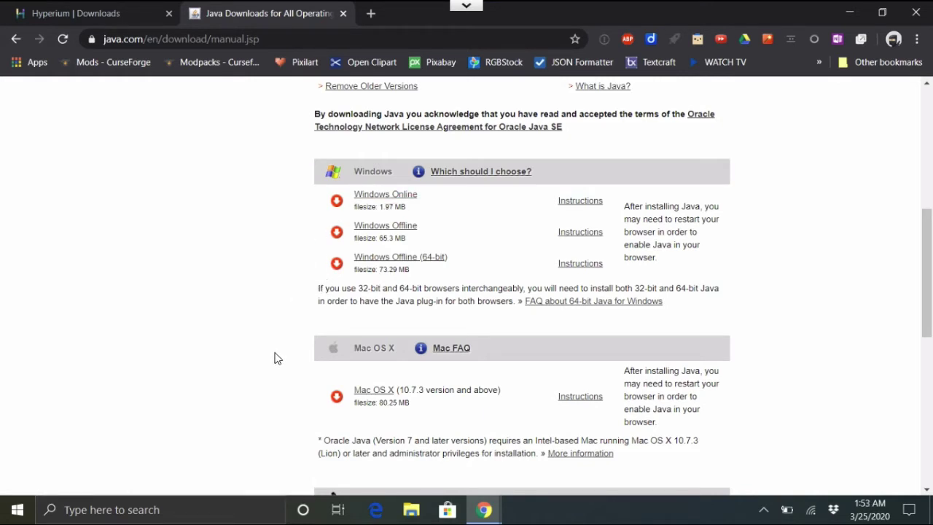
scroll(275, 357, down, 1)
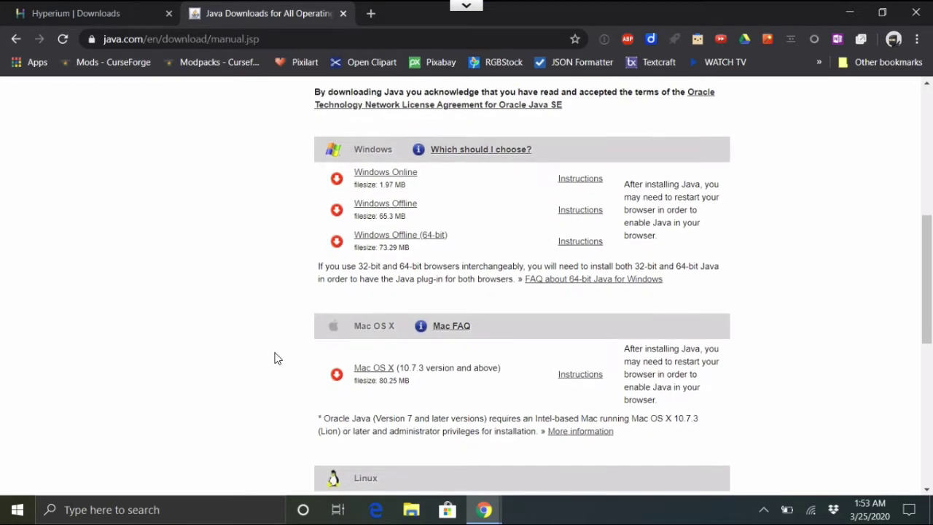
scroll(303, 361, down, 3)
scroll(303, 362, up, 4)
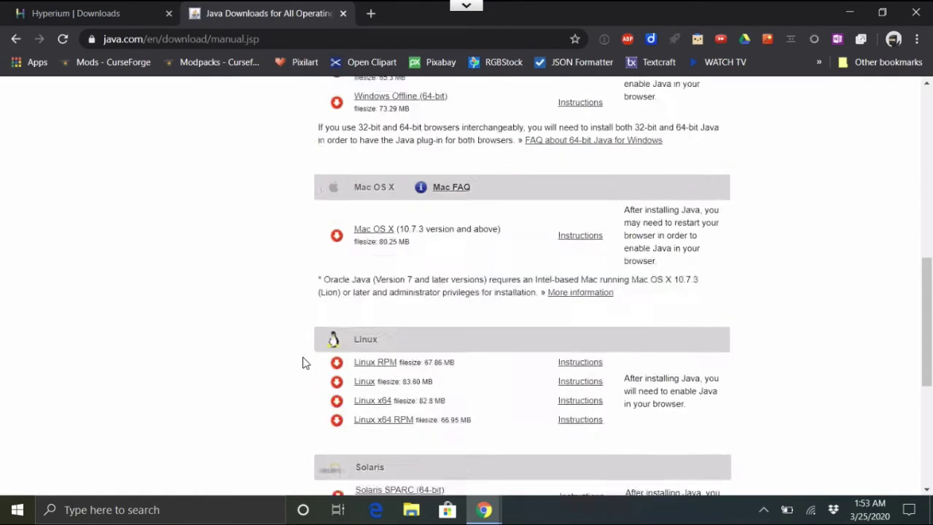
click(117, 13)
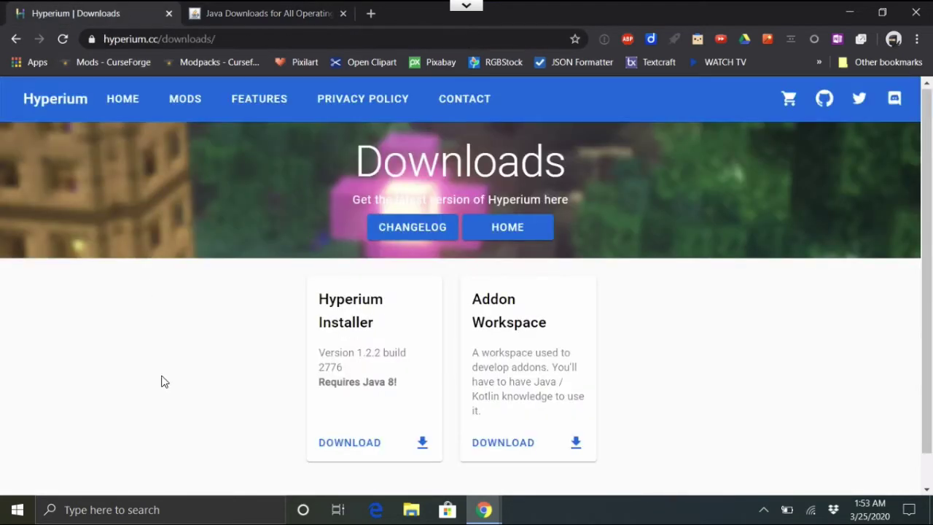
Step: Run Hyperium Universal Installer.jar from the desktop with Java(TM) Platform SE binary
click(849, 9)
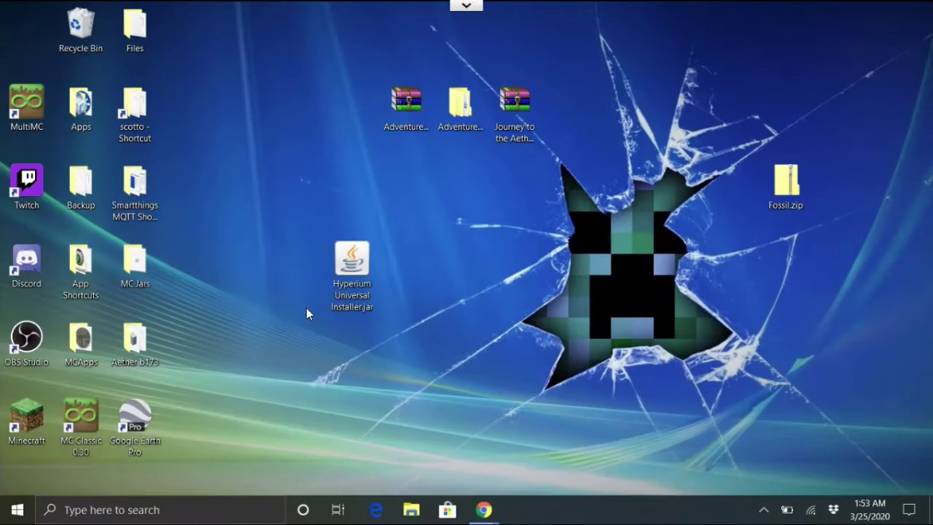
right_click(352, 263)
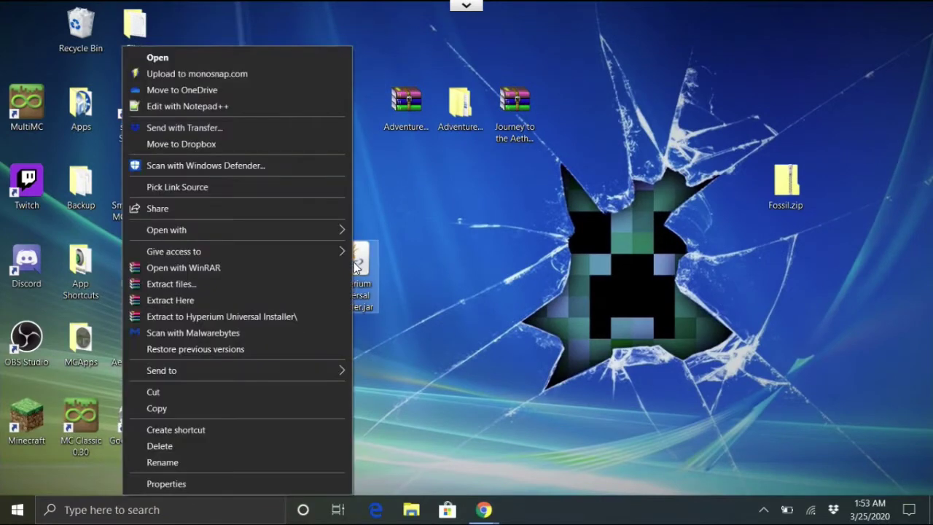
mouse_move(313, 231)
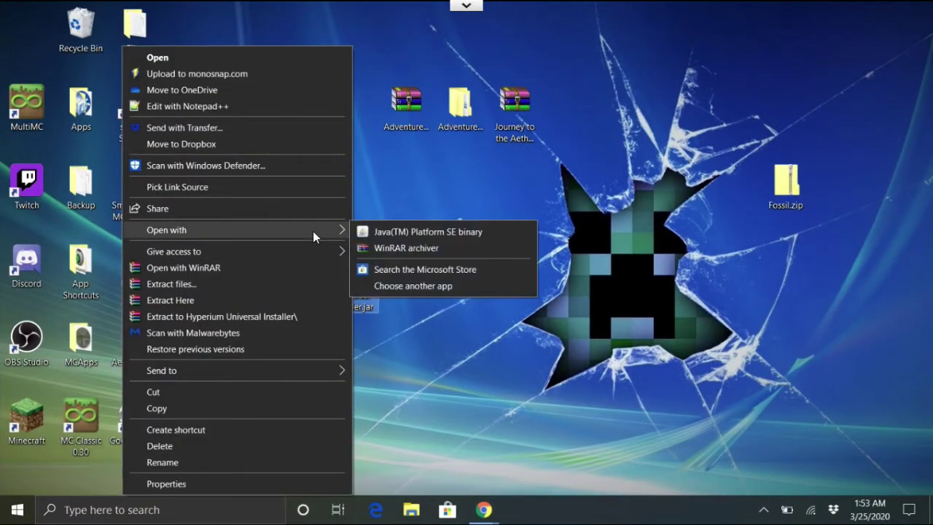
click(384, 231)
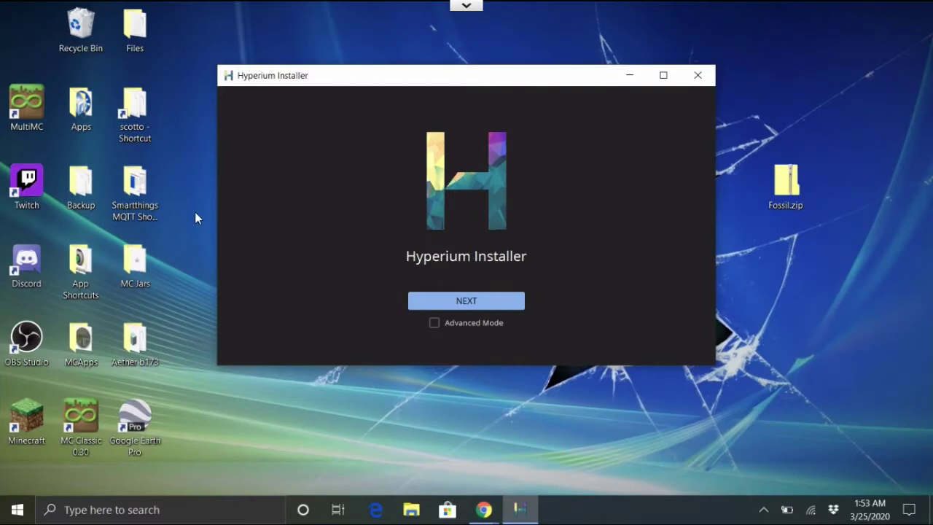
click(195, 212)
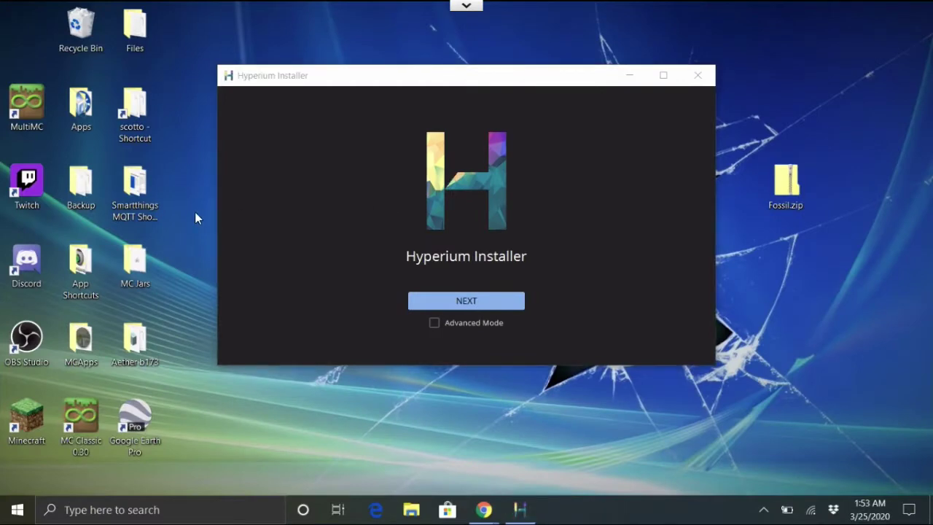
Step: Browse into the MultiMC folder inside MCApps in File Explorer
double_click(78, 347)
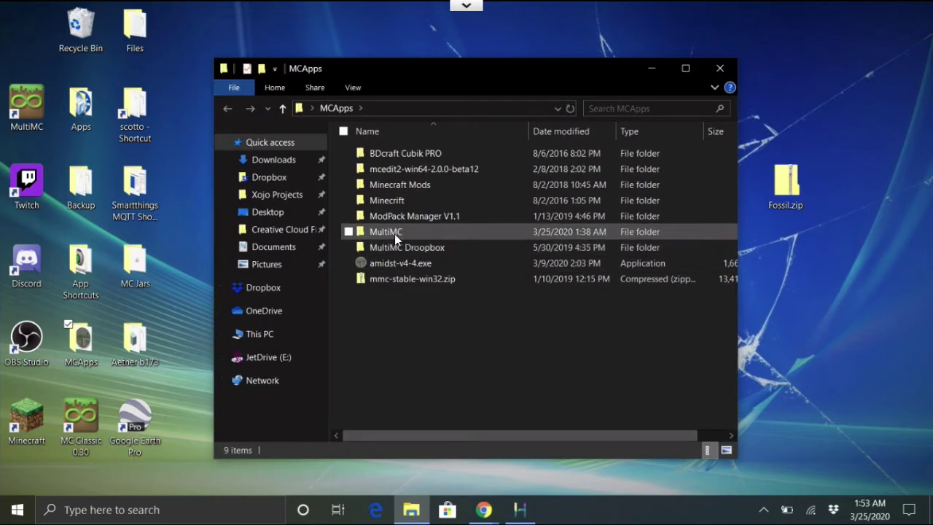
mouse_move(394, 234)
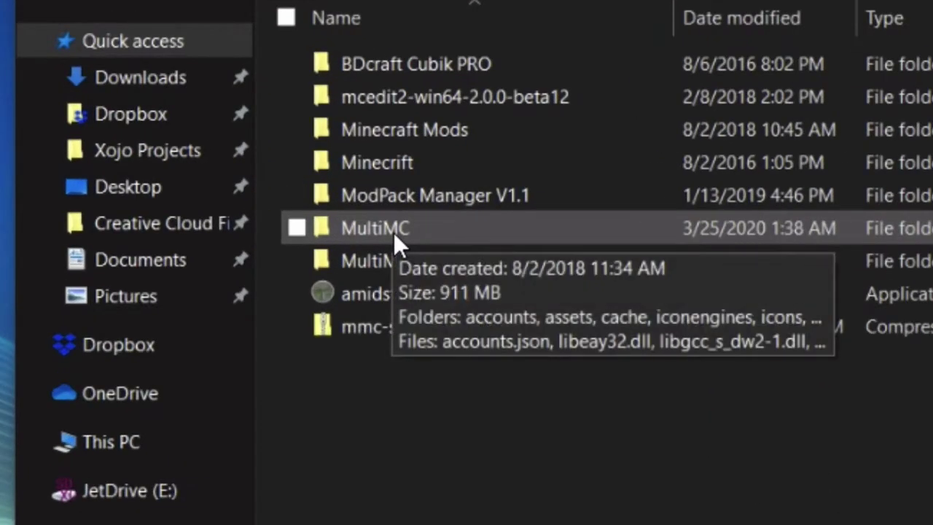
double_click(389, 230)
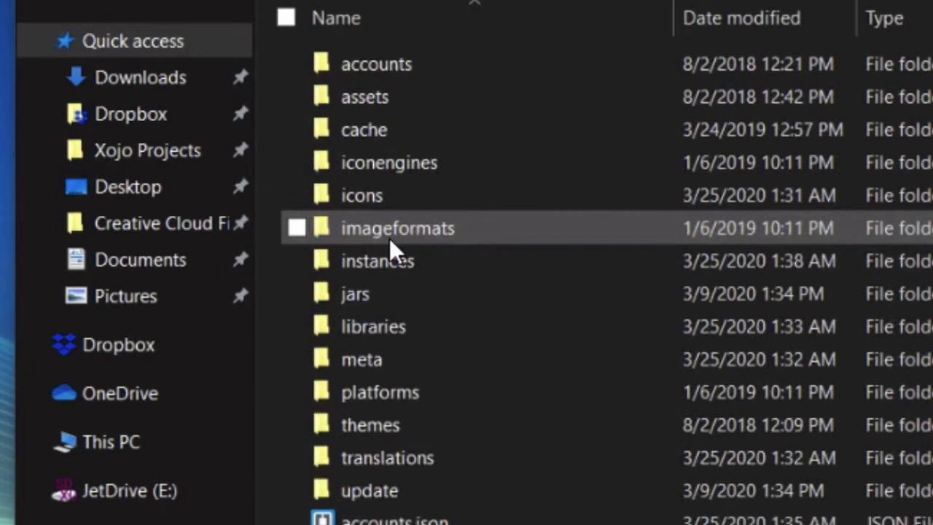
click(382, 254)
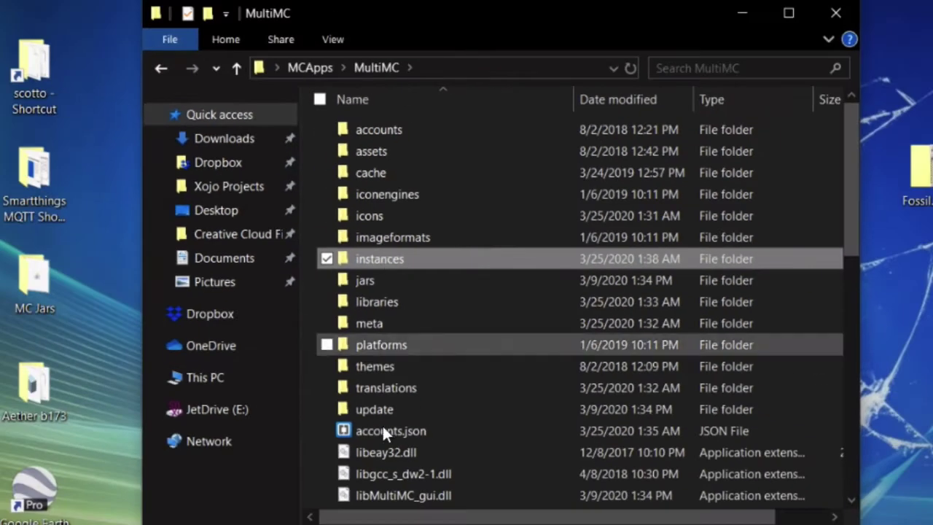
scroll(383, 518, down, 6)
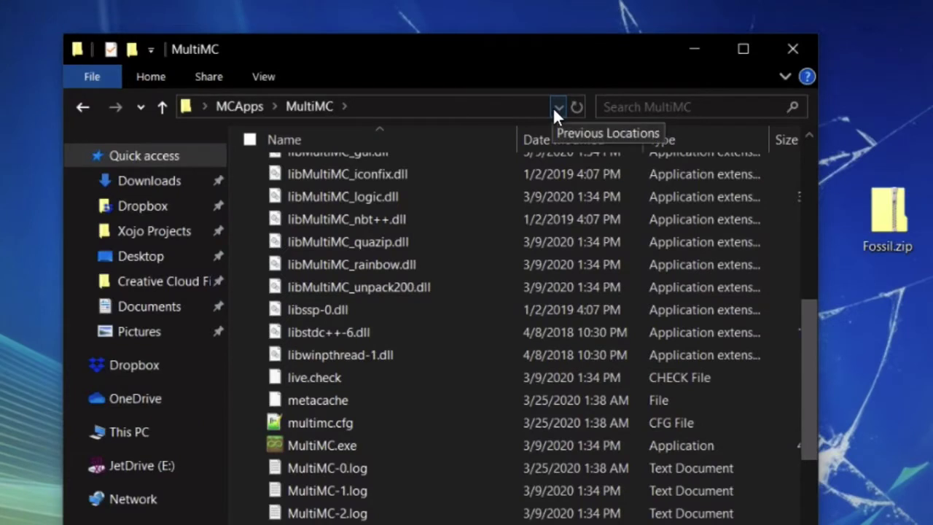
Step: Copy the MultiMC folder's full path from the address bar and close Explorer
click(553, 107)
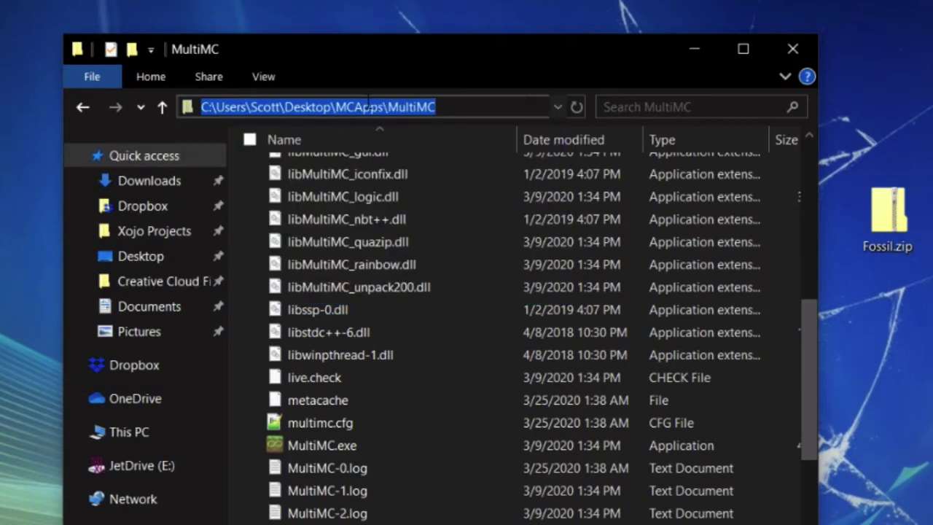
right_click(344, 109)
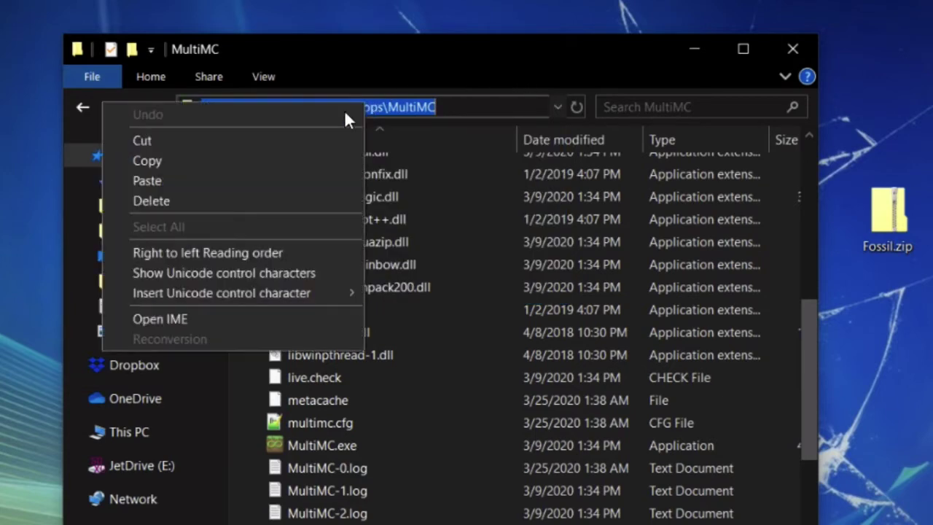
click(231, 150)
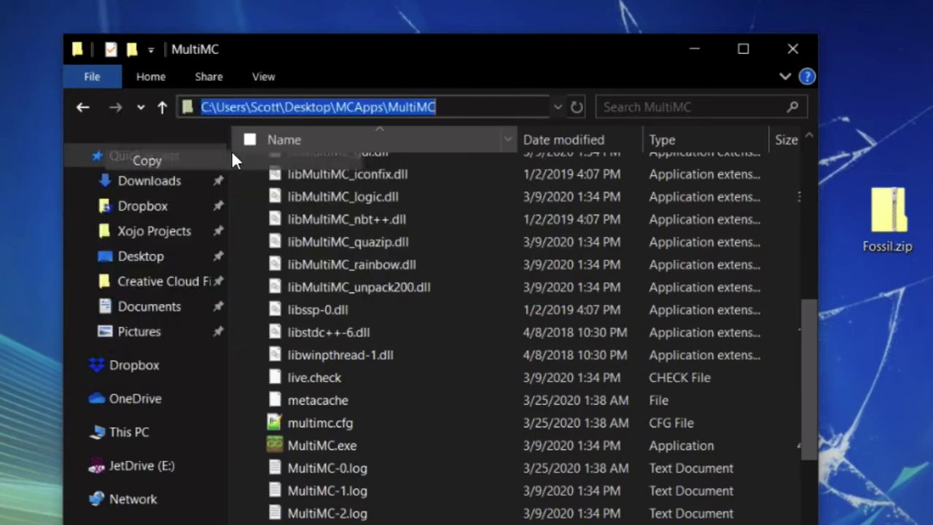
click(790, 51)
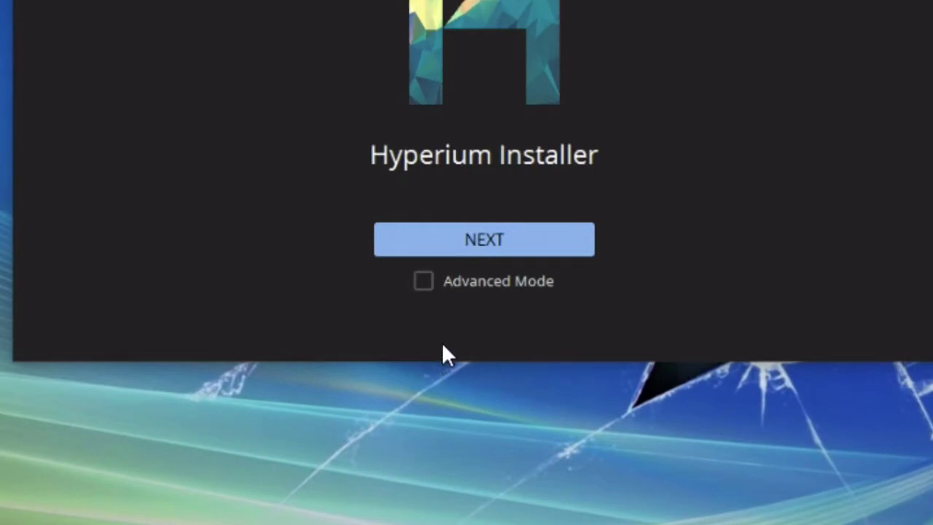
Step: Enable Advanced Mode and replace the .minecraft install target with the pasted MultiMC path
click(423, 282)
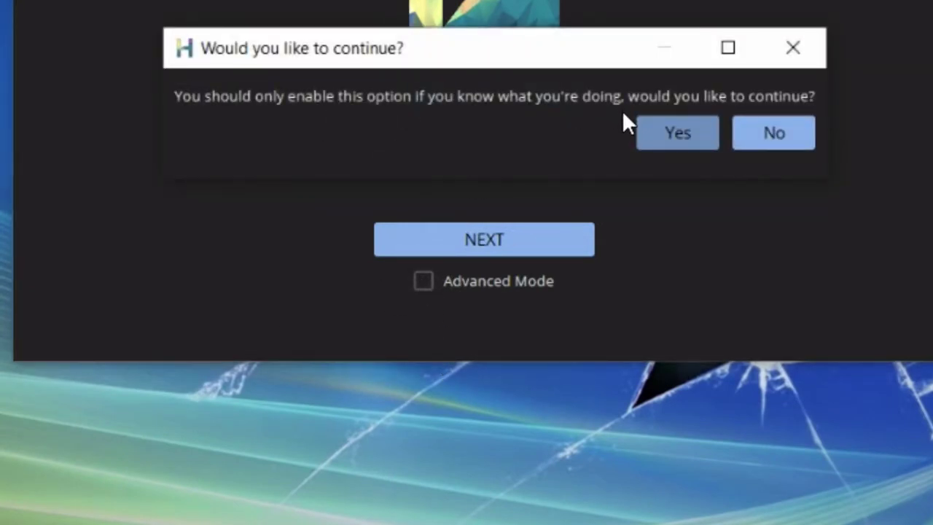
click(678, 134)
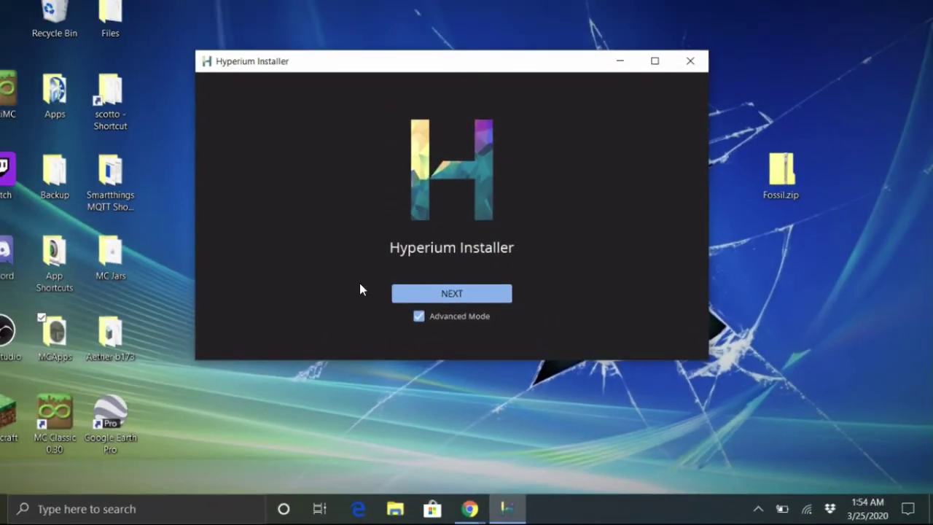
click(405, 255)
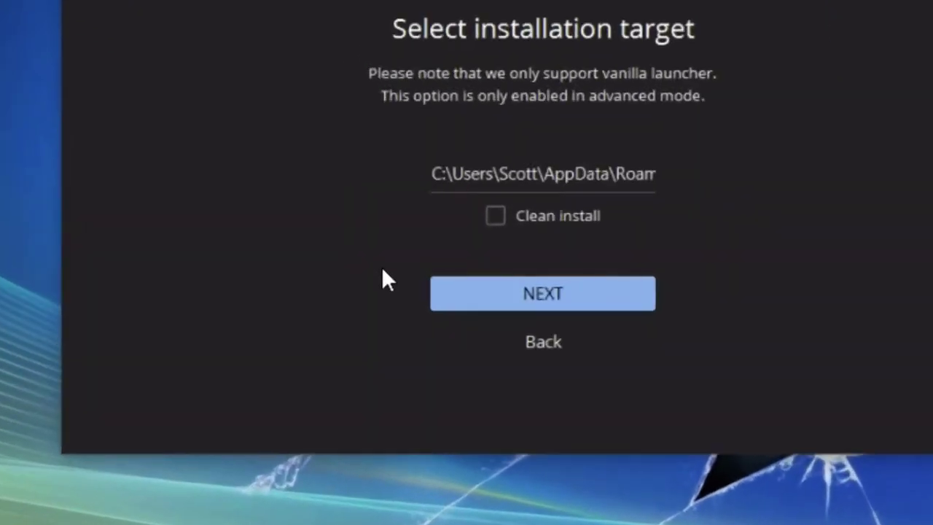
triple_click(567, 165)
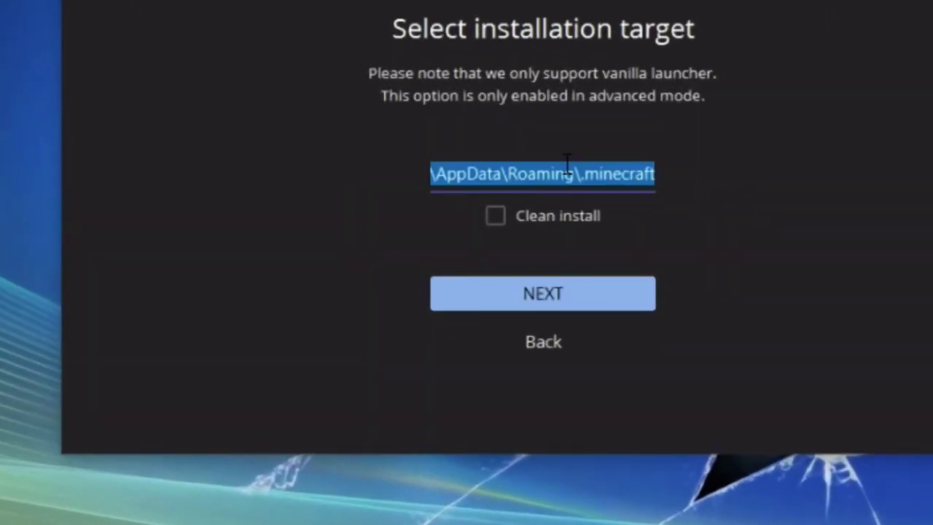
key(BackSpace)
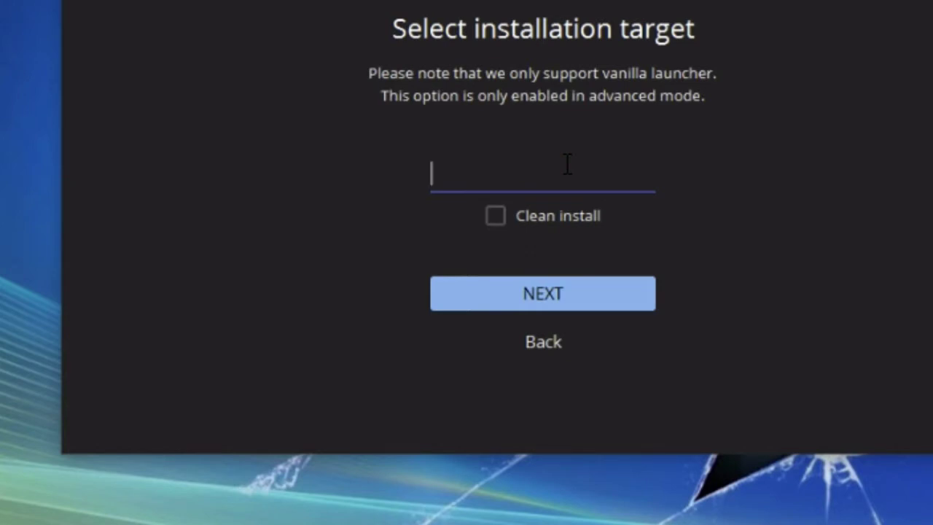
key(ctrl+v)
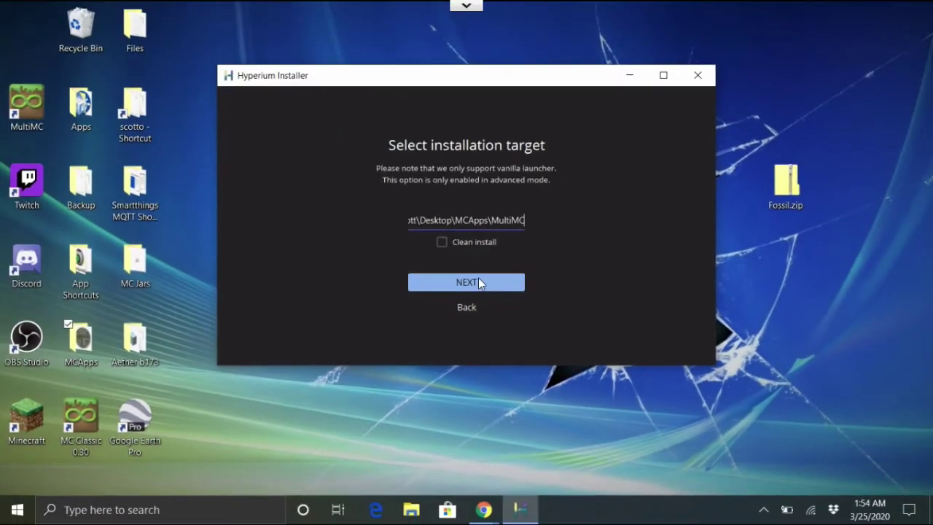
Step: Accept the install target, default RAM allocation and Hyperium version 1.2.2 to reach Addons
click(479, 280)
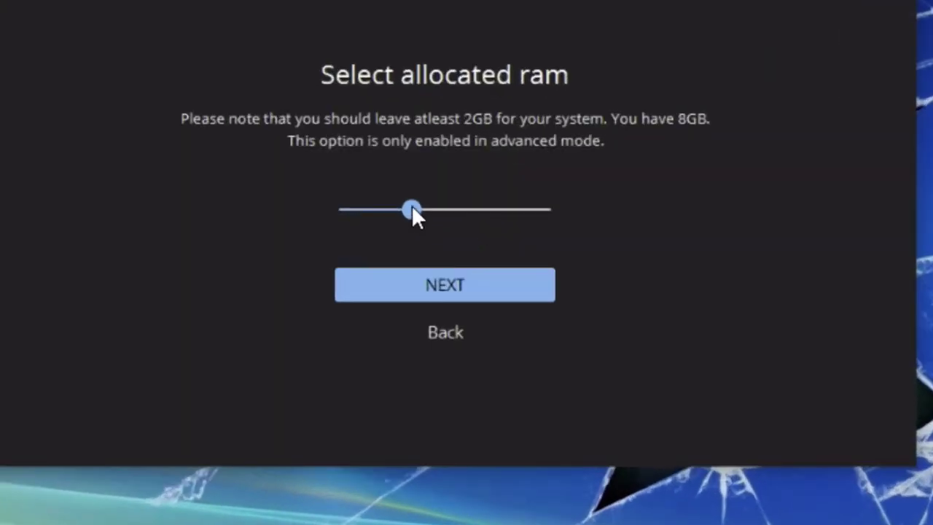
click(412, 209)
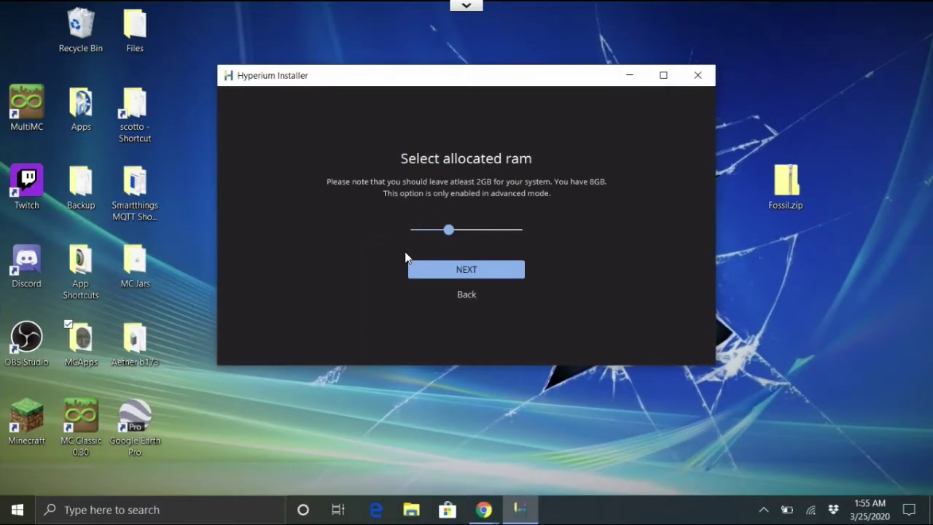
click(451, 268)
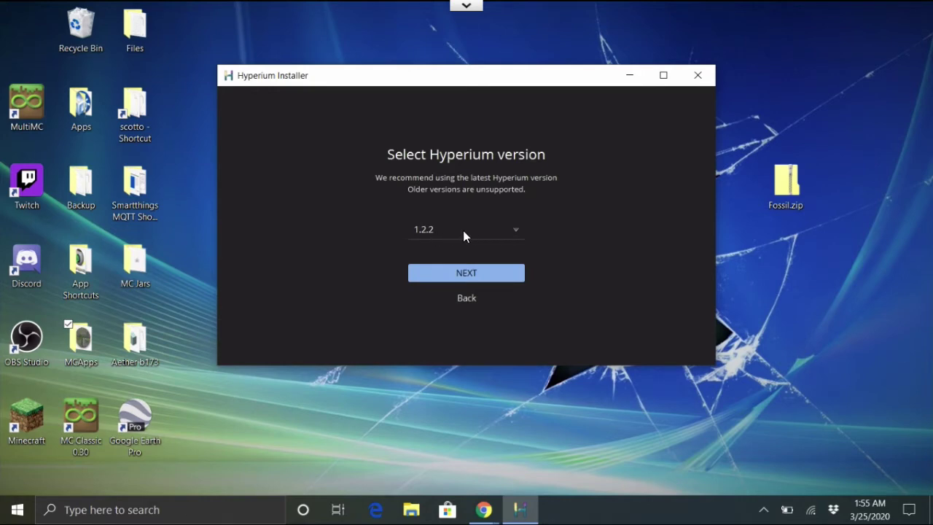
click(453, 273)
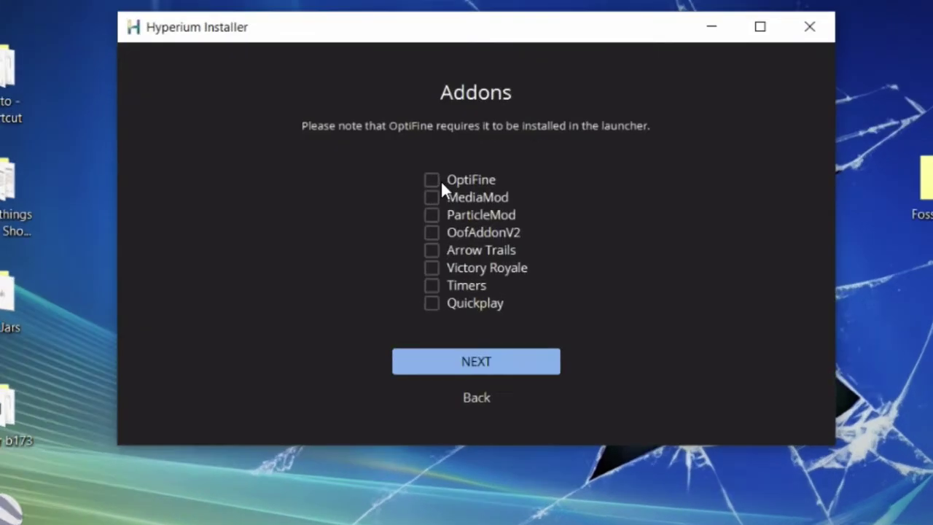
mouse_move(443, 188)
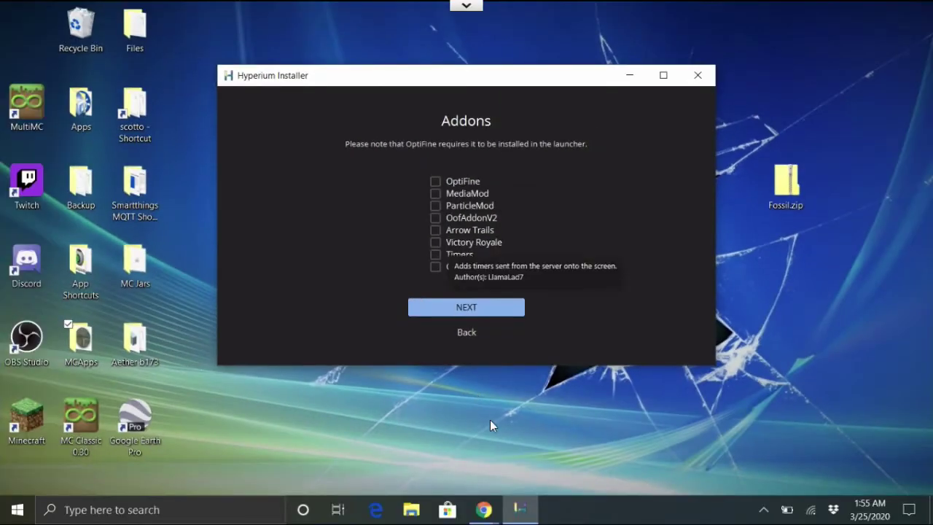
Step: Bring Chrome forward and load optifine.net in a new tab
mouse_move(484, 508)
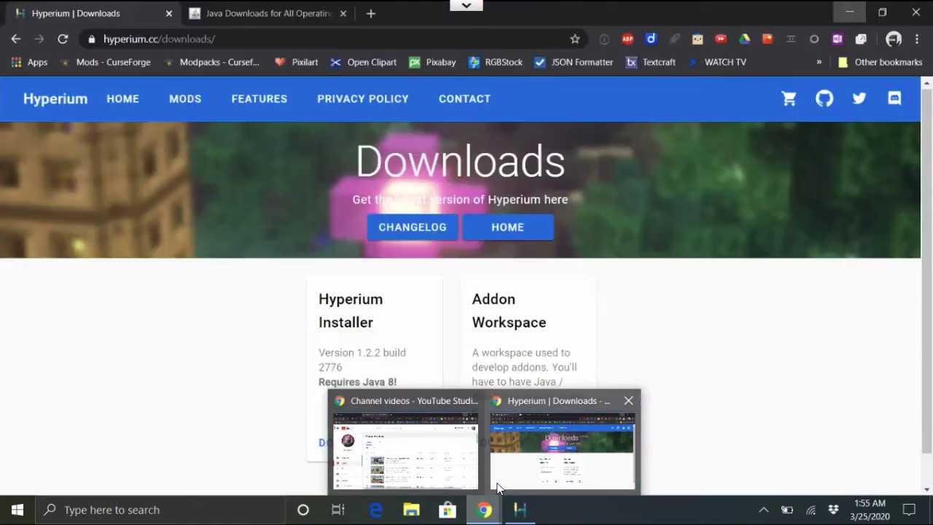
click(510, 482)
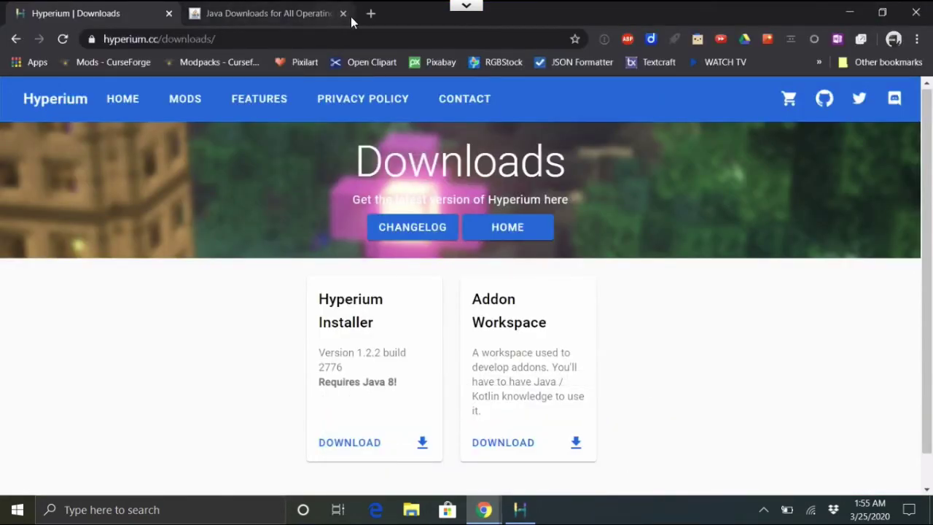
click(370, 14)
text(optifine.net)
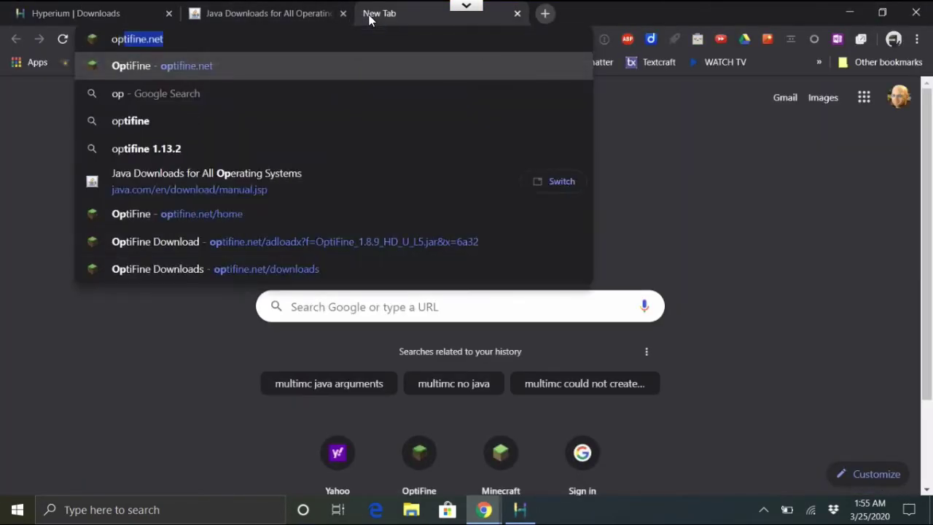
key(Return)
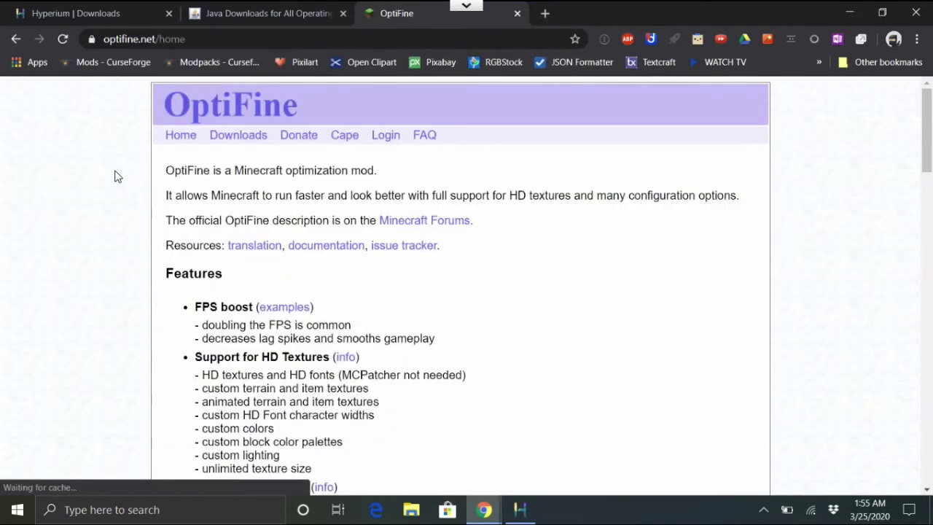
Step: Find the OptiFine 1.8.9 HD U L5 release on the Downloads list, then minimize Chrome
click(240, 135)
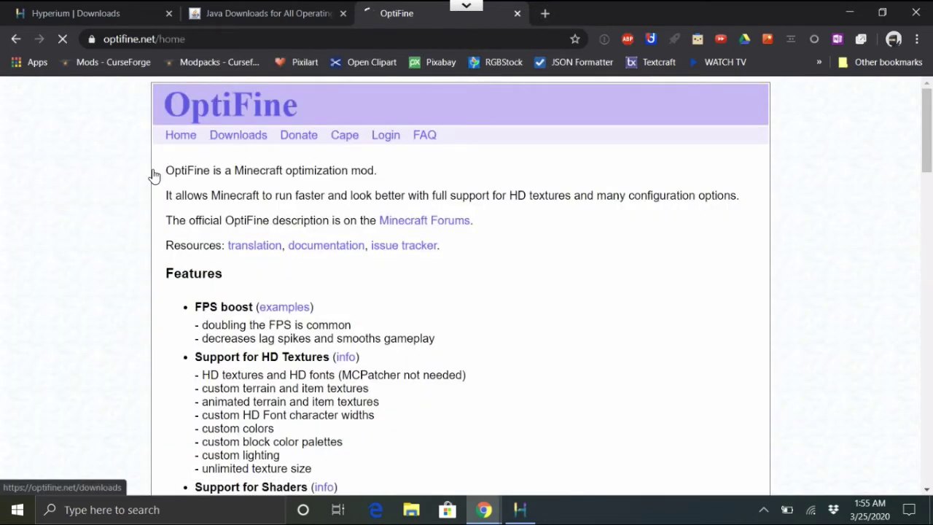
scroll(109, 312, down, 12)
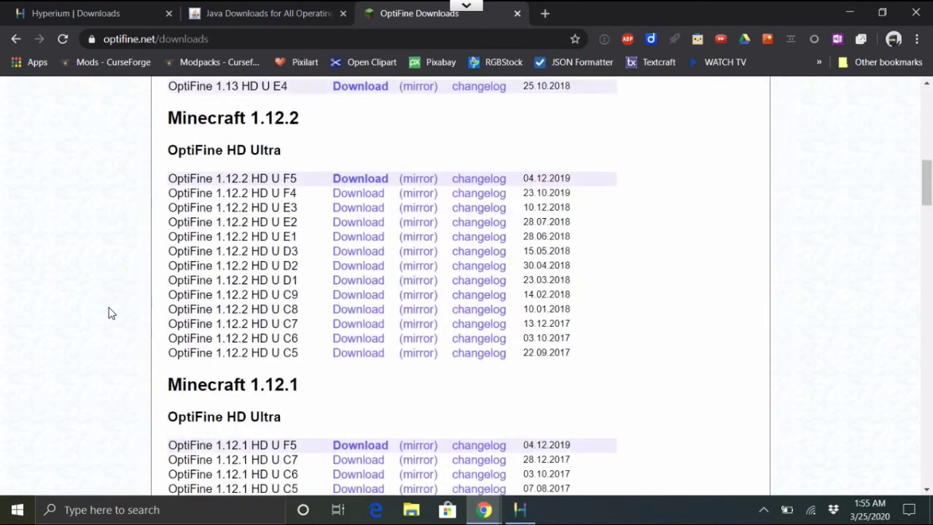
scroll(111, 312, down, 2)
scroll(109, 309, down, 10)
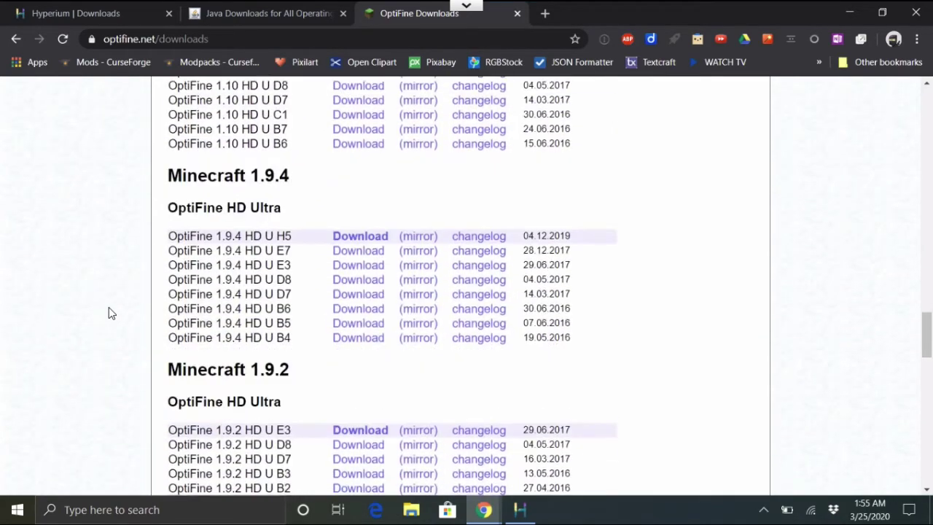
scroll(109, 313, down, 5)
scroll(108, 313, down, 2)
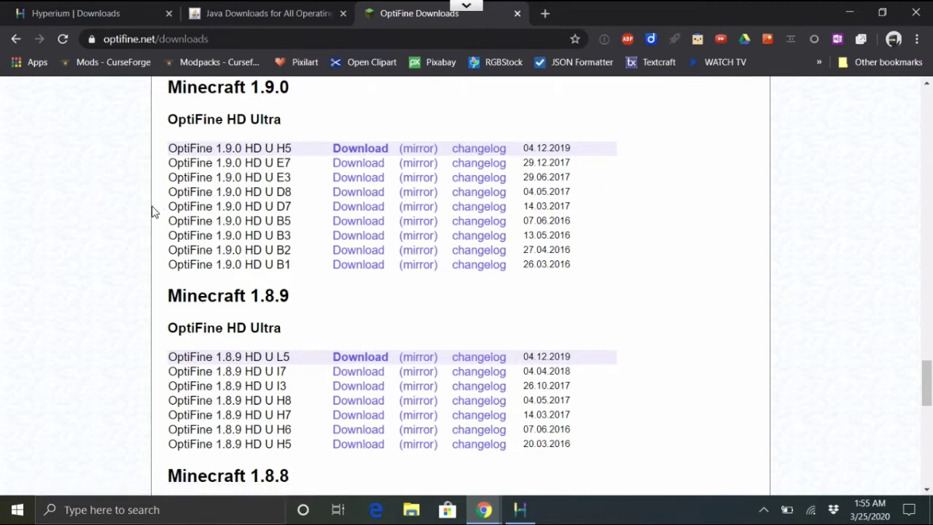
click(860, 11)
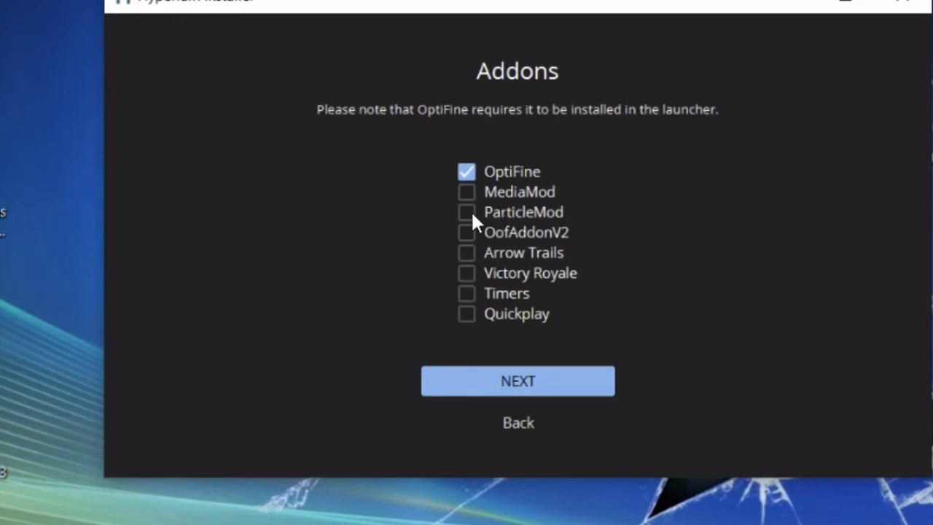
Step: Enable the OofAddonV2 and Quickplay addons and continue to OptiFine setup
click(462, 230)
click(464, 309)
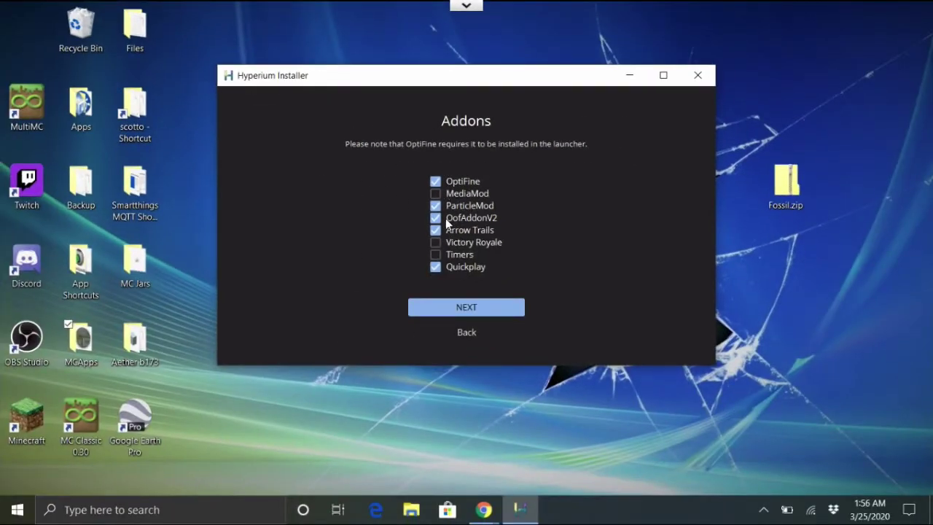
click(448, 309)
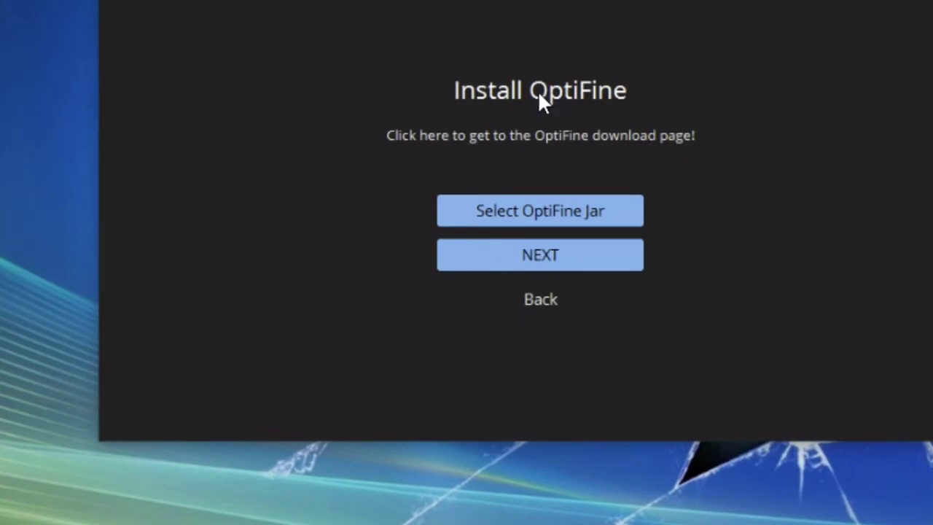
Step: Attach OptiFine_1.8.9_HD_U_L5.jar as the OptiFine jar and proceed to the privacy policy
click(519, 212)
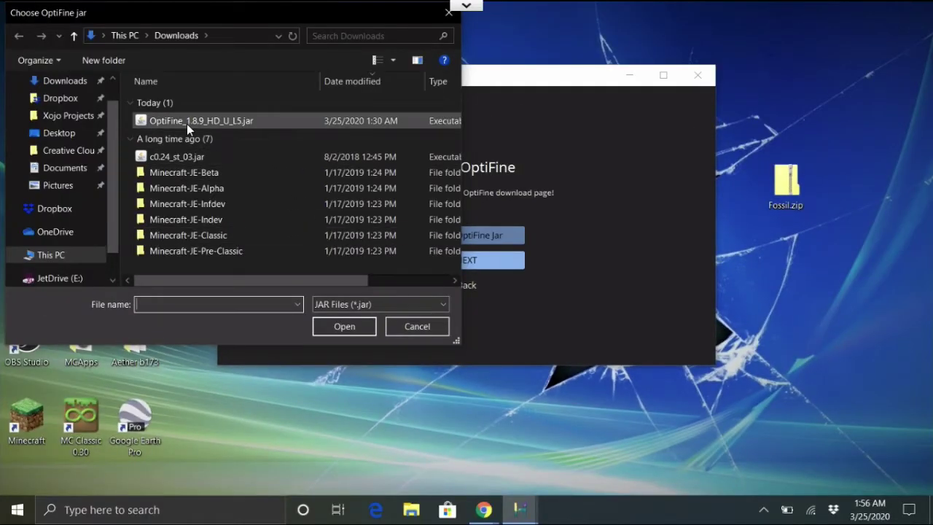
click(161, 124)
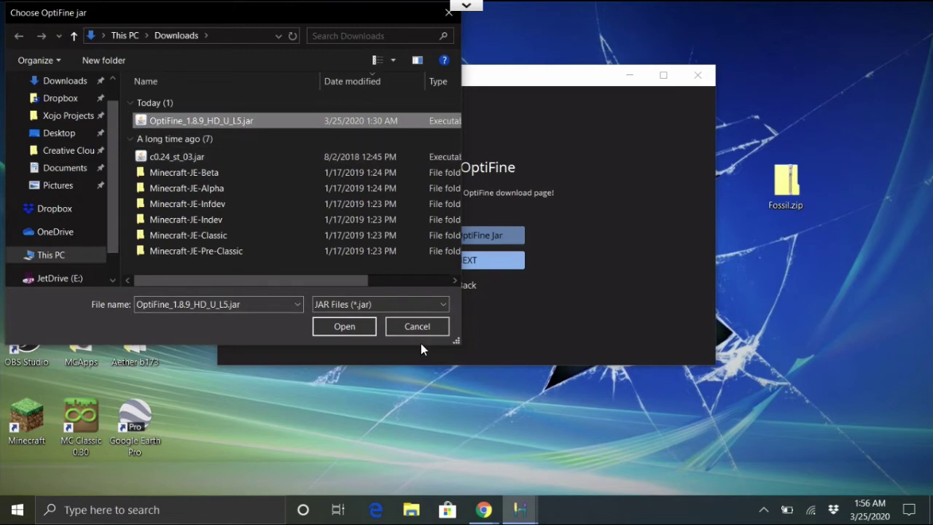
click(345, 327)
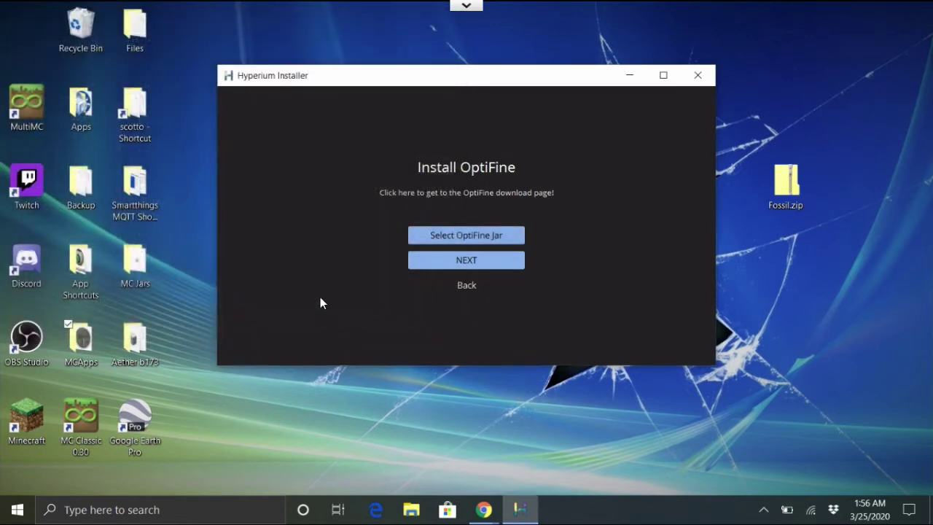
click(463, 264)
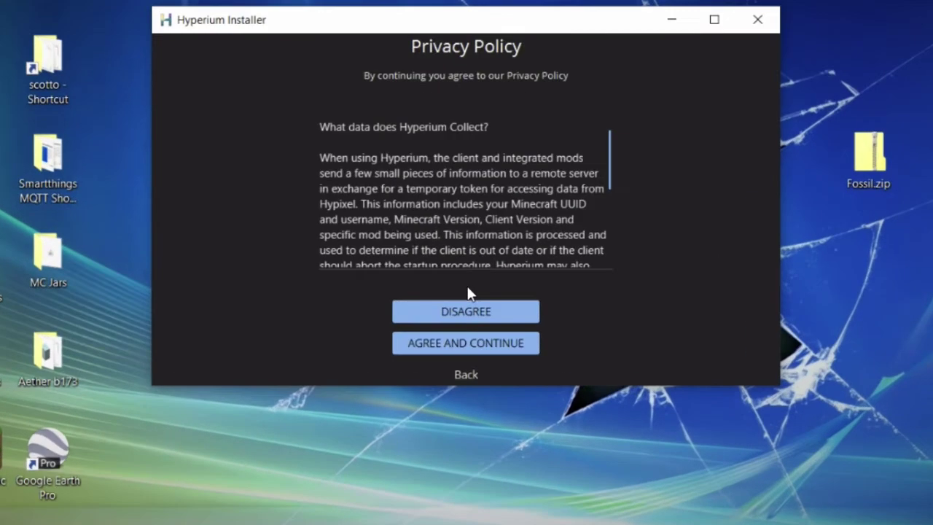
Step: Agree to the Privacy Policy to start downloading and installing Hyperium
click(449, 337)
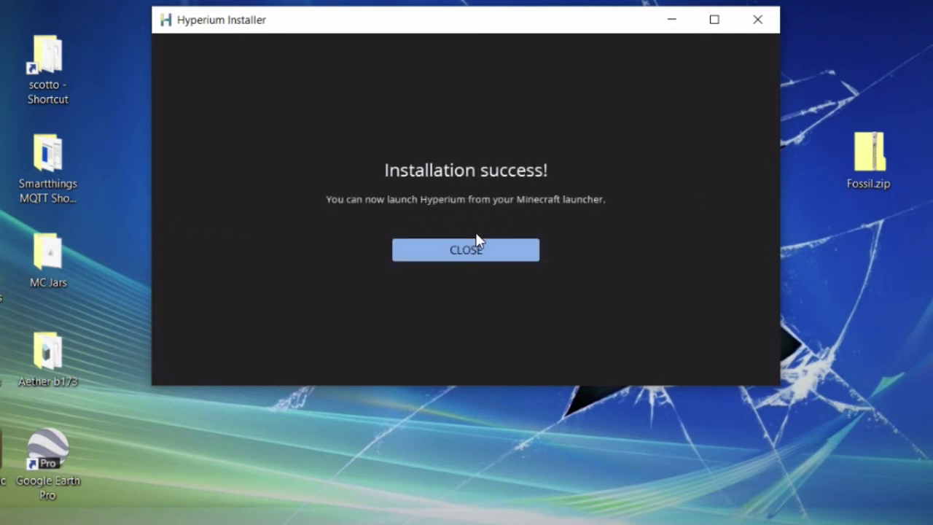
Step: Close Hyperium Installer once it reports Installation success!
click(455, 251)
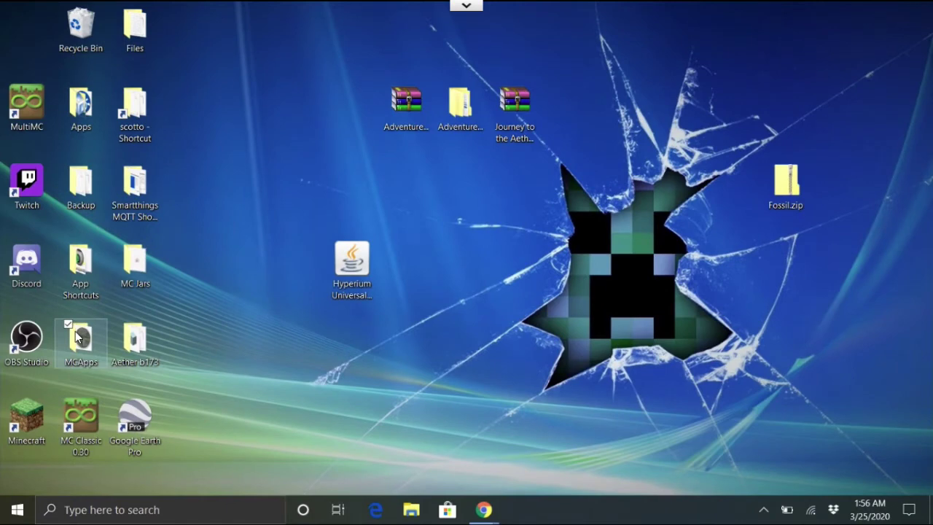
Step: Verify Hyperium 1.8.9 exists in MCApps\MultiMC\instances, then launch MultiMC from the desktop
double_click(76, 332)
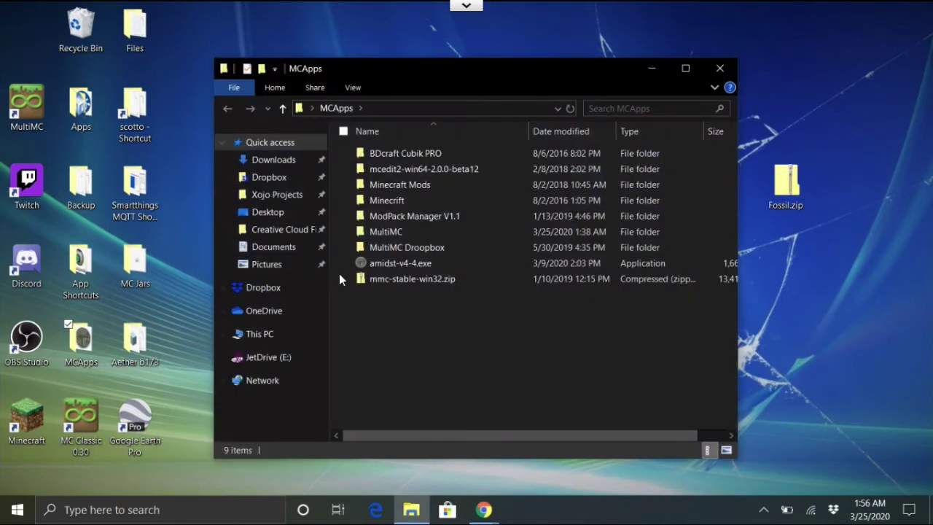
double_click(400, 232)
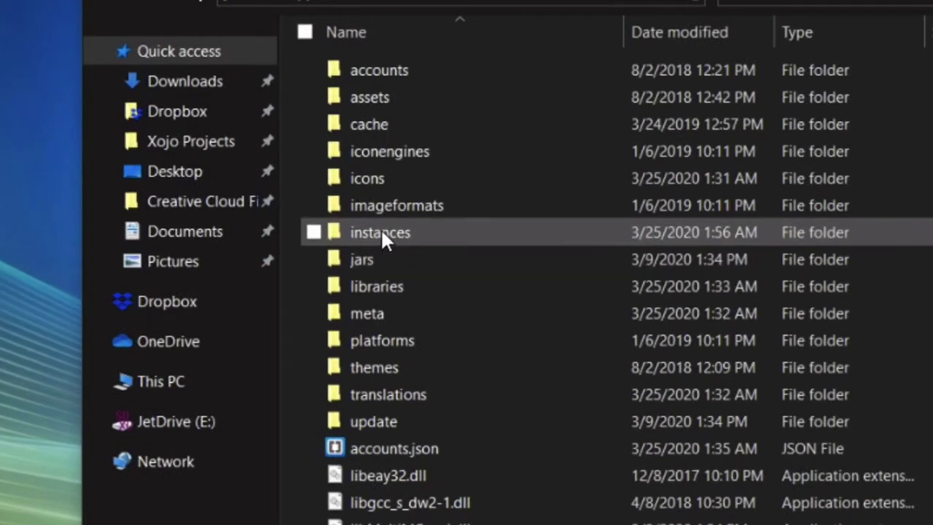
click(389, 248)
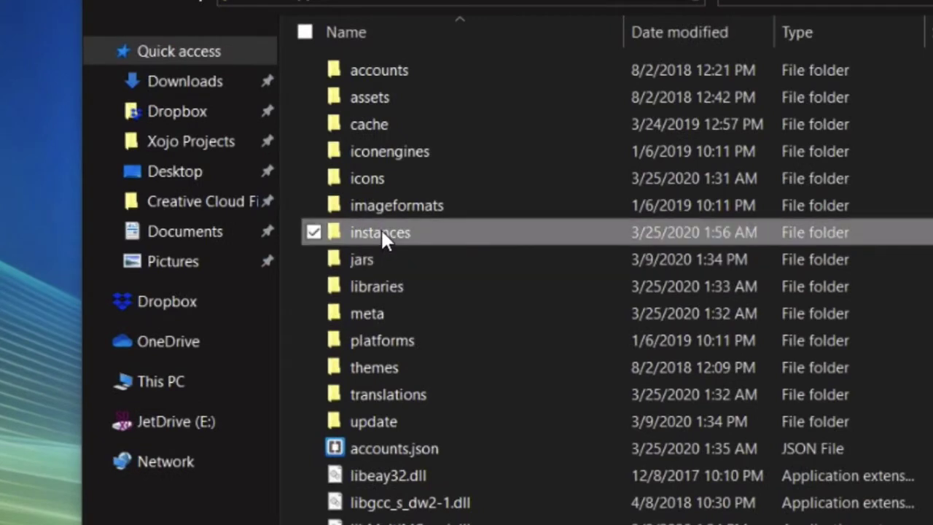
double_click(380, 230)
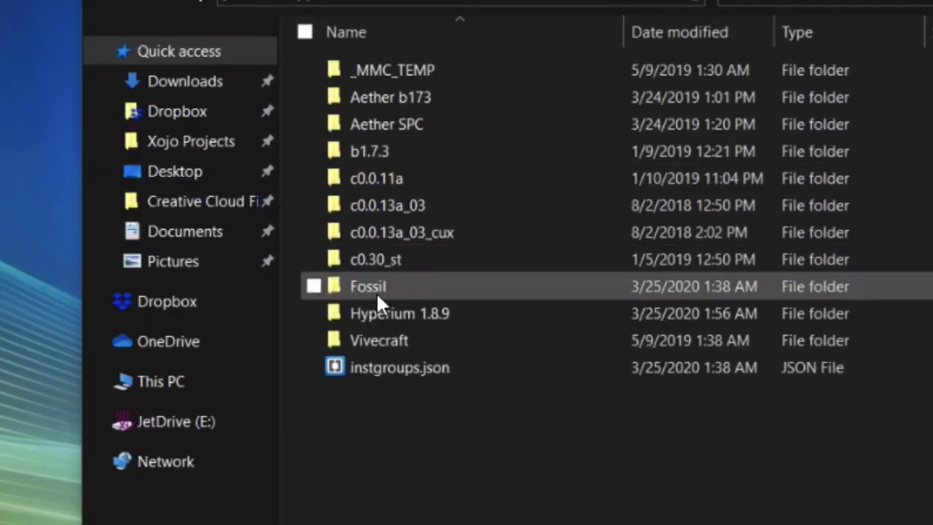
mouse_move(380, 310)
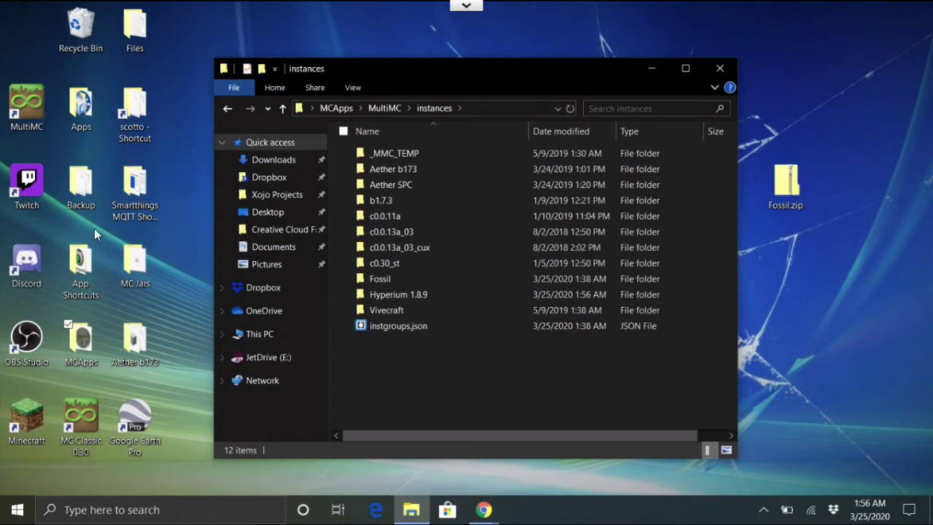
double_click(38, 106)
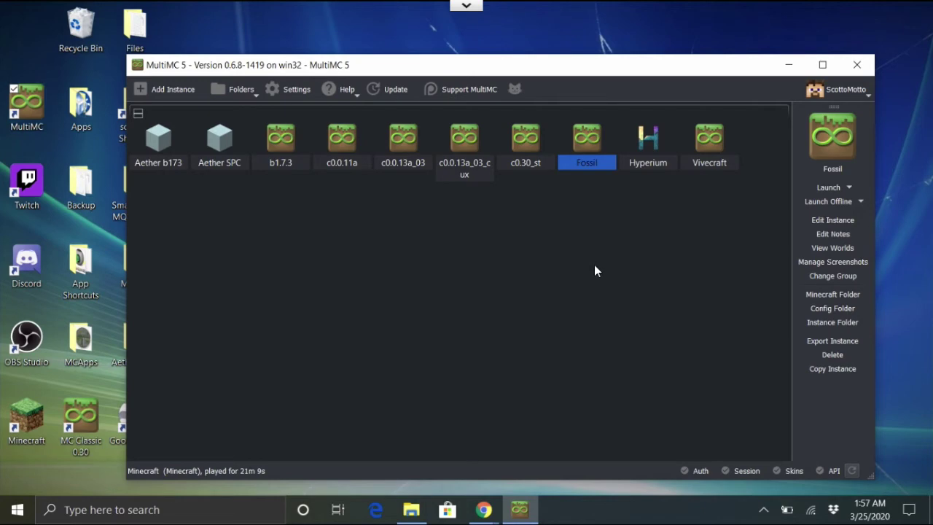
Step: Launch the Hyperium instance, then open its Edit Instance console showing the Minecraft log
click(642, 144)
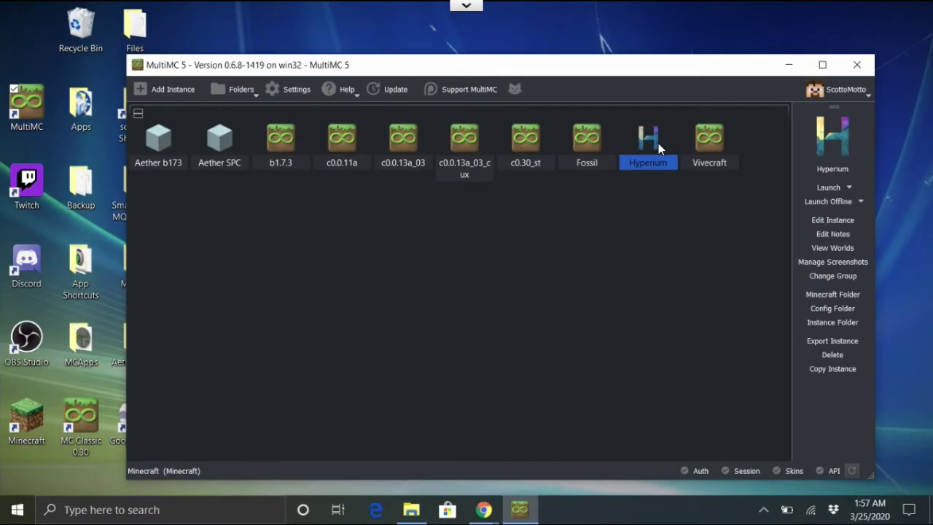
right_click(653, 160)
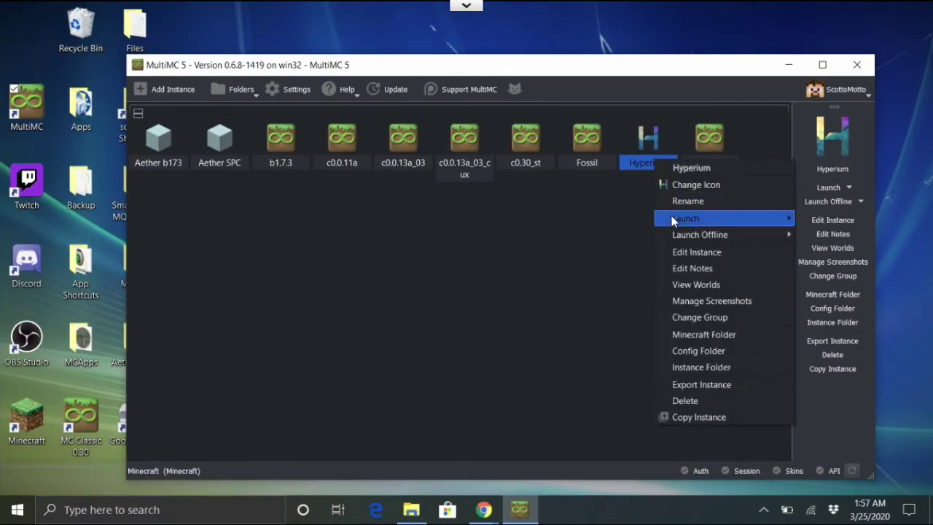
mouse_move(672, 220)
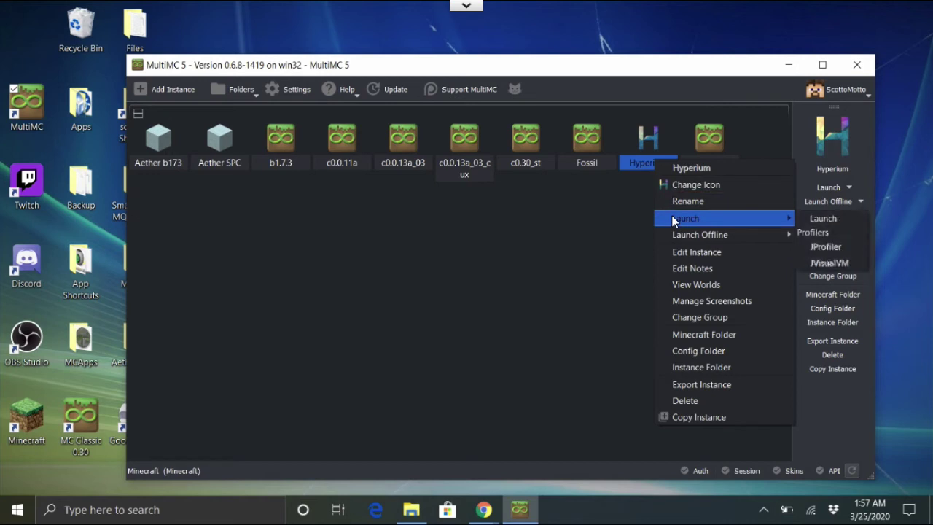
click(825, 218)
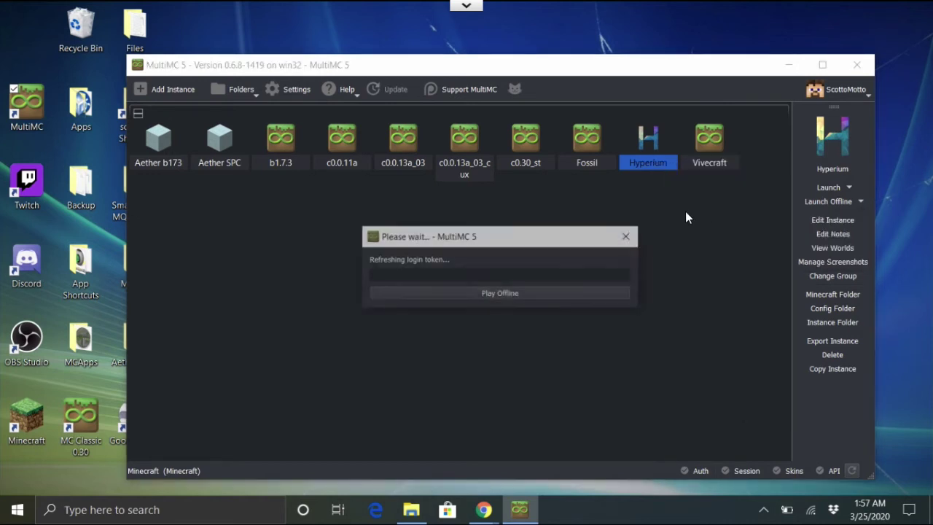
right_click(647, 163)
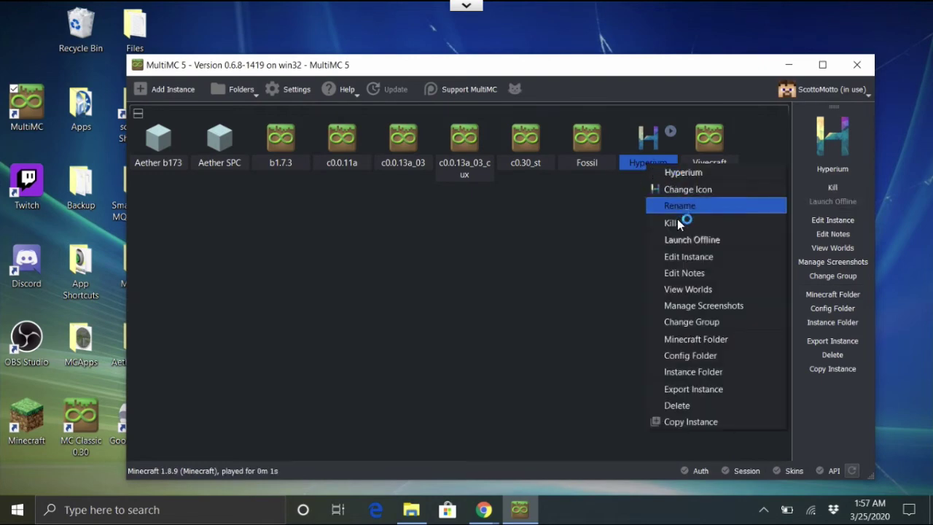
click(678, 253)
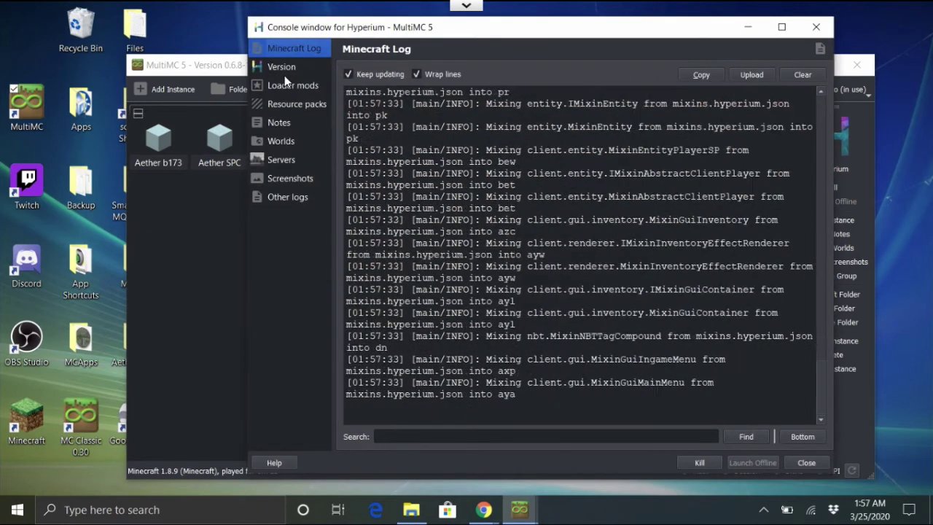
Step: Show the instance's Version page to check for OptiFine and Hyperium 1.2.2
click(282, 68)
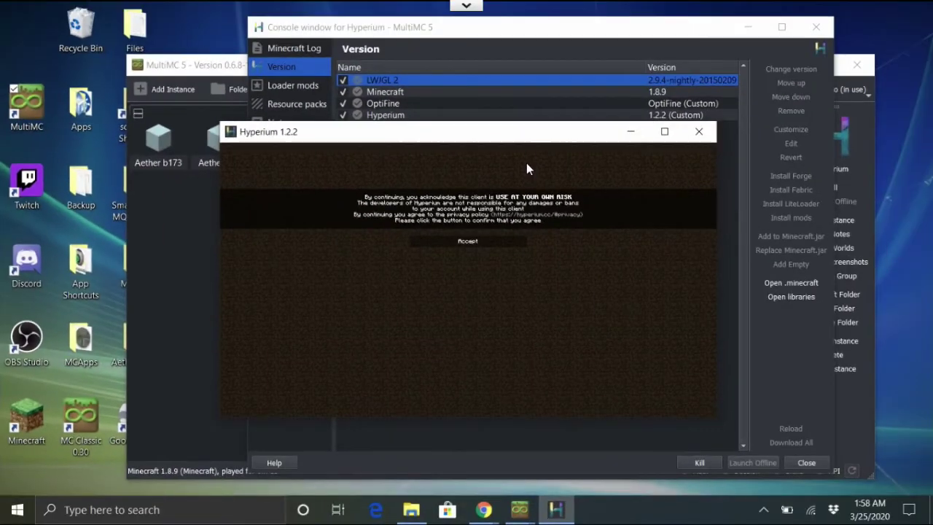
Step: Maximize the Hyperium game window and accept the risk disclaimer
click(662, 131)
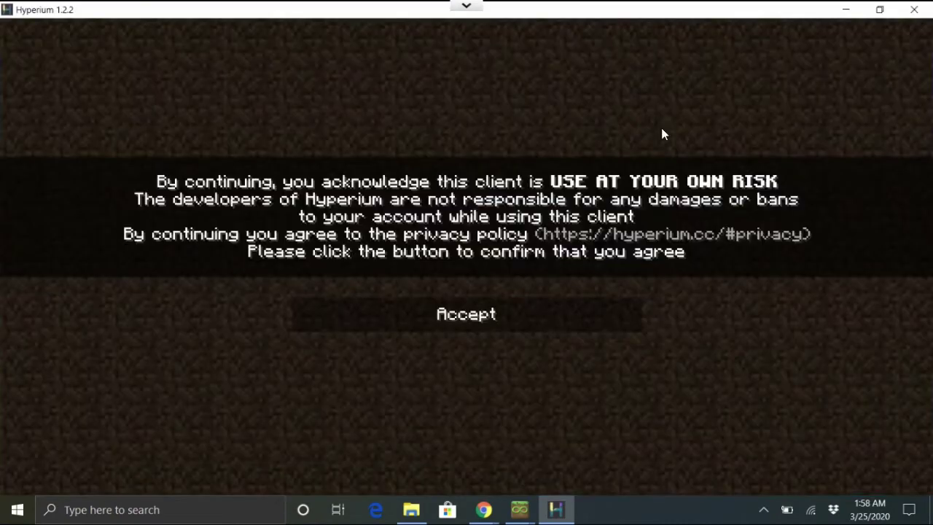
click(455, 320)
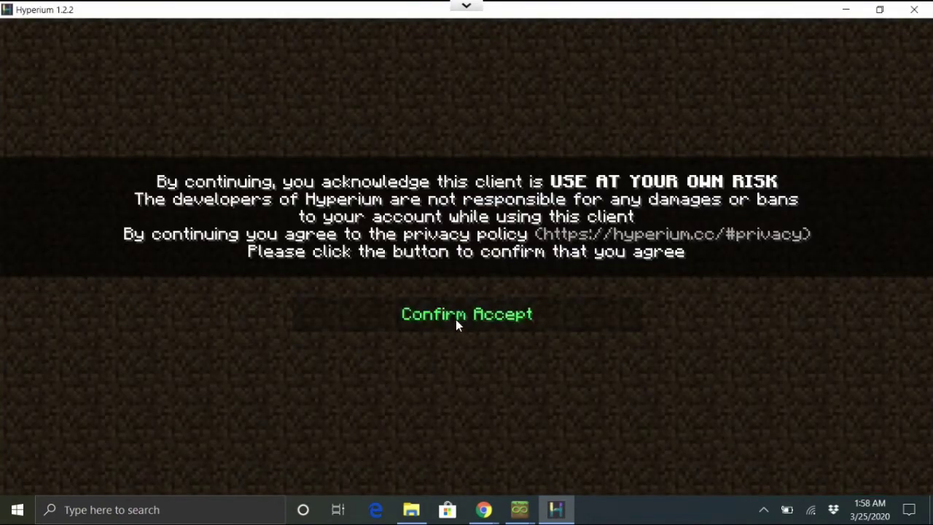
click(454, 315)
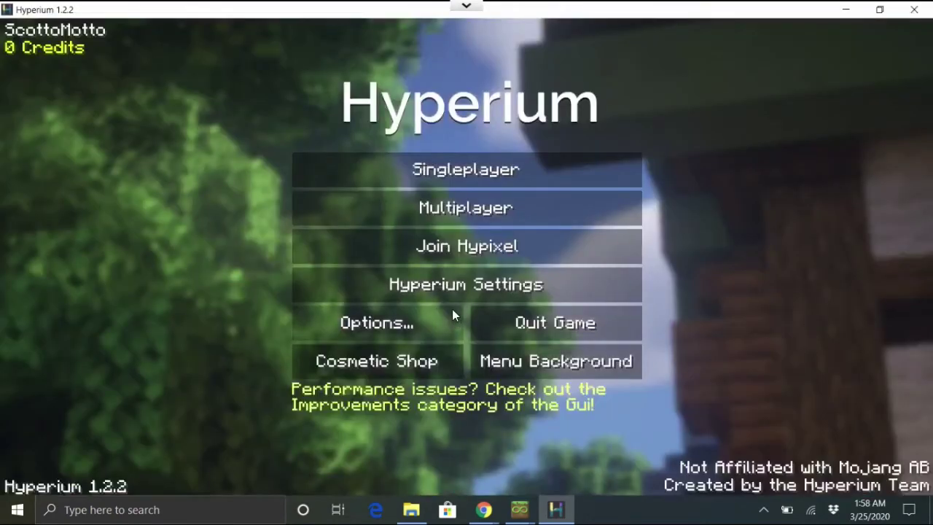
Step: Set Music to OFF under Options > Music & Sounds, then quit the game
click(388, 323)
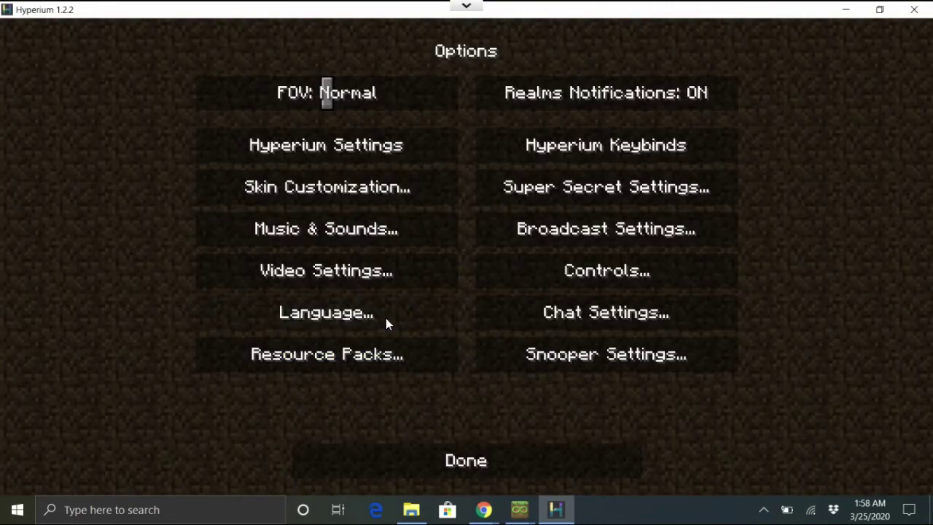
click(368, 224)
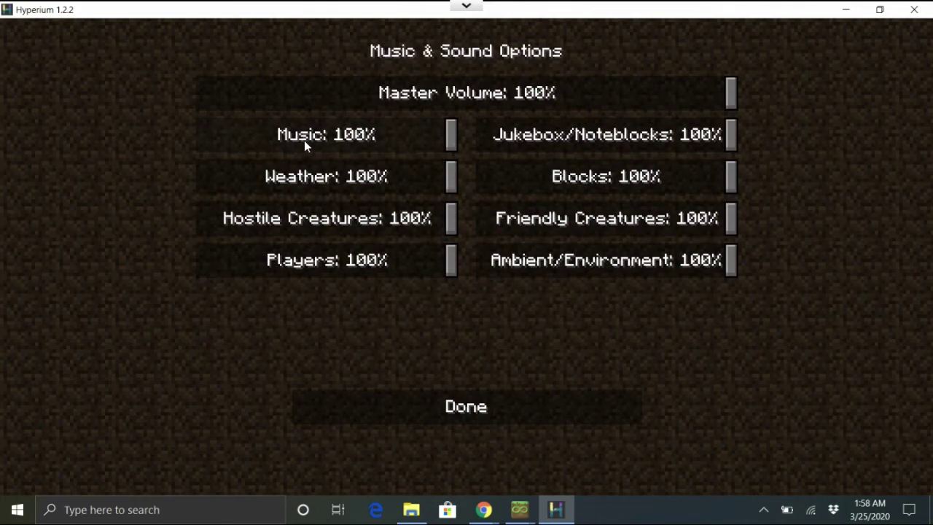
drag(304, 145, 156, 145)
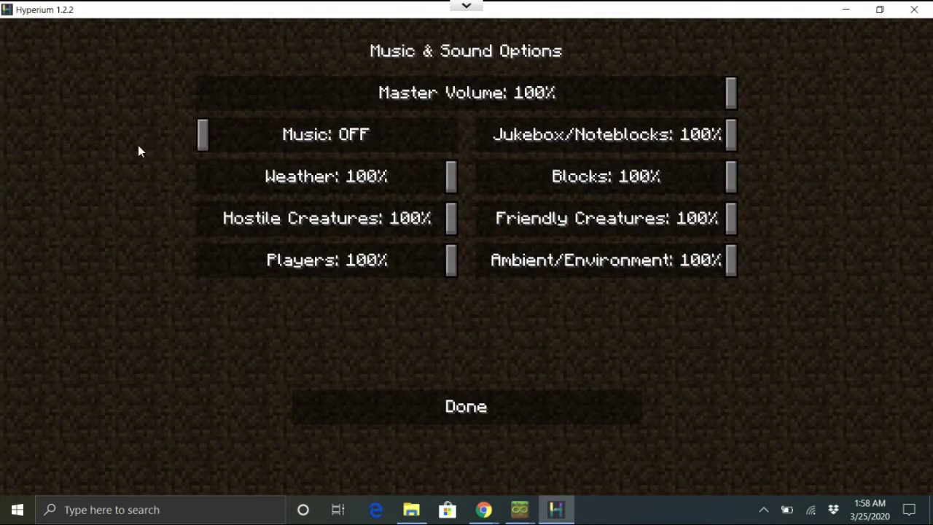
click(400, 413)
click(387, 464)
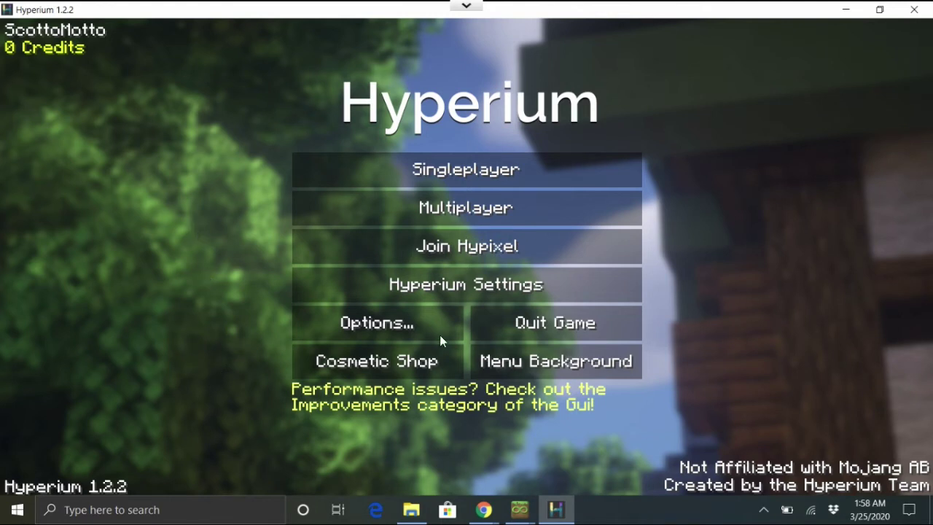
click(532, 330)
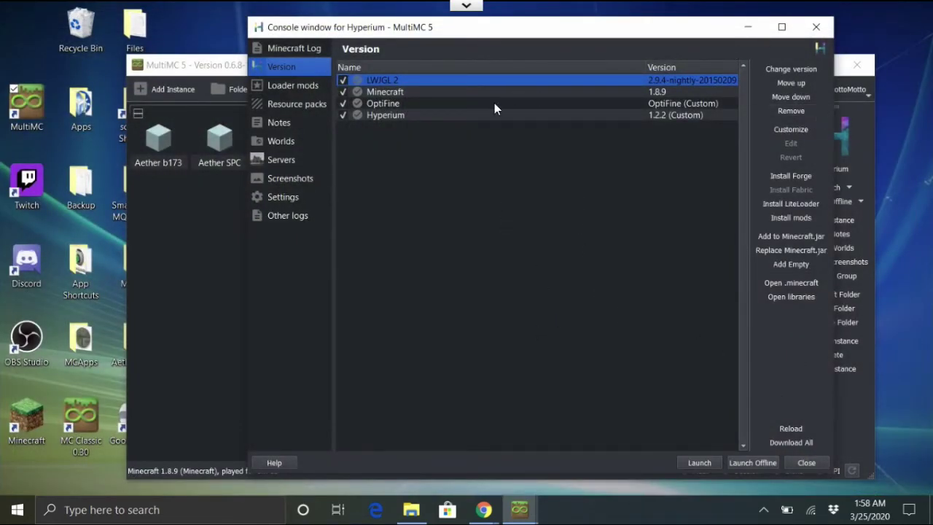
Step: Review the instance's Java memory settings, close the console, and dismiss the instance menu
click(286, 198)
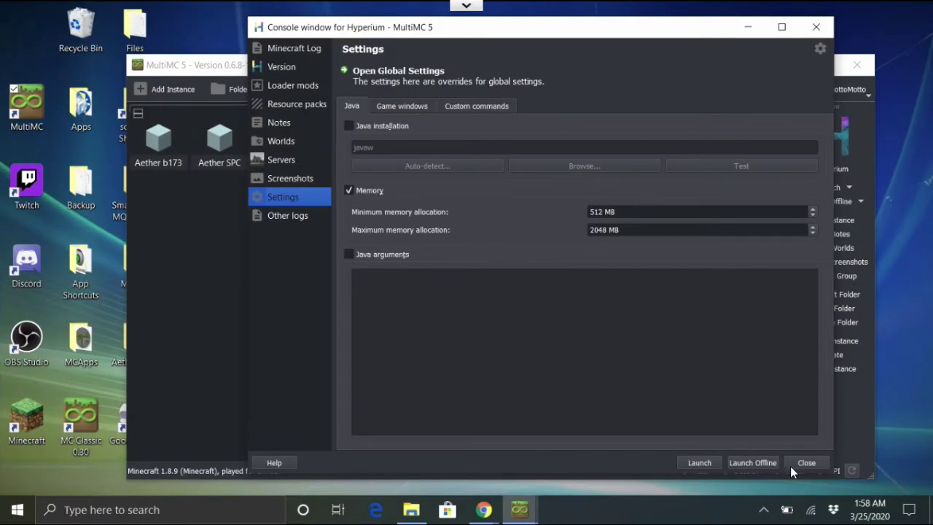
click(792, 459)
right_click(644, 160)
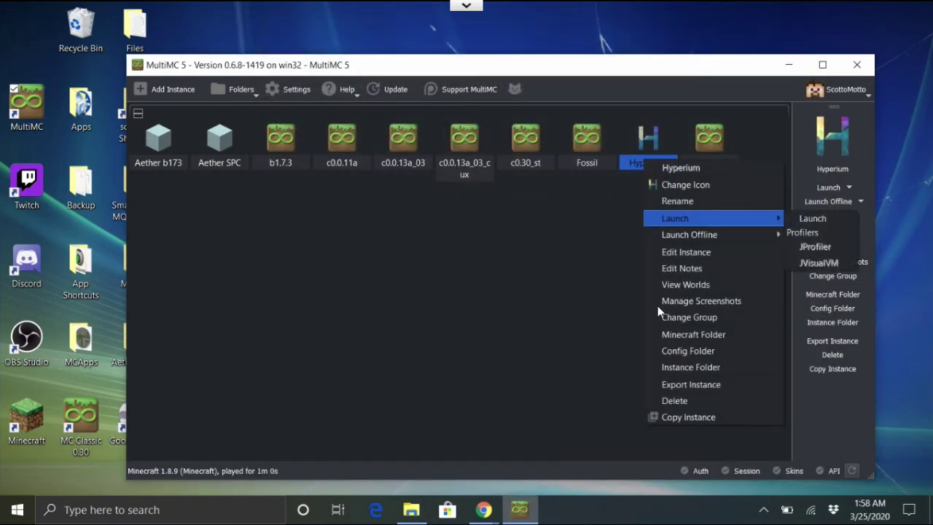
click(619, 118)
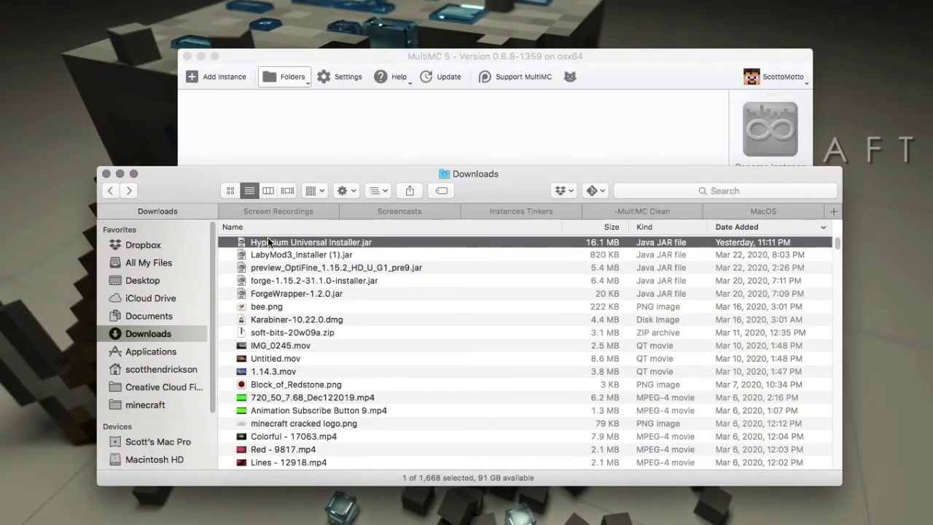
Step: Open Hyperium Universal Installer.jar from Downloads, allowing connections to api.hyperium.cc and camo.githubusercontent.com
click(368, 118)
click(160, 175)
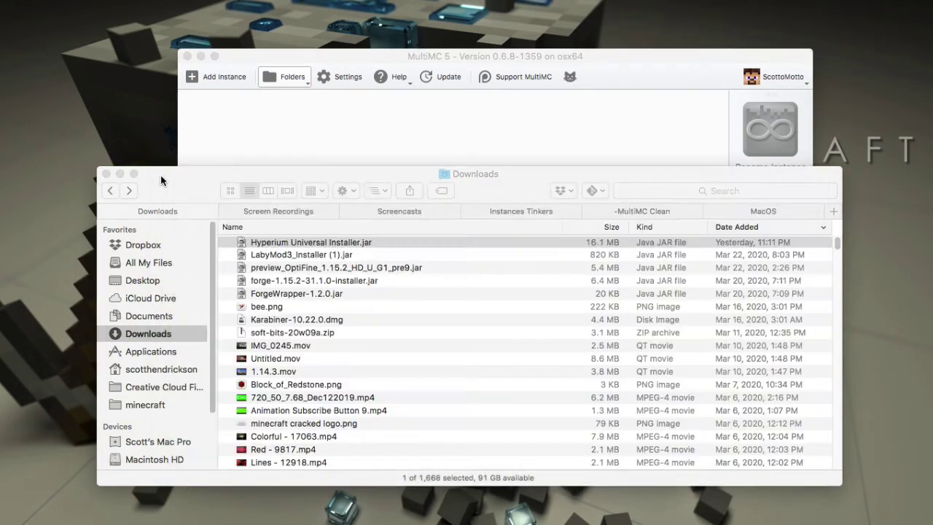
right_click(297, 245)
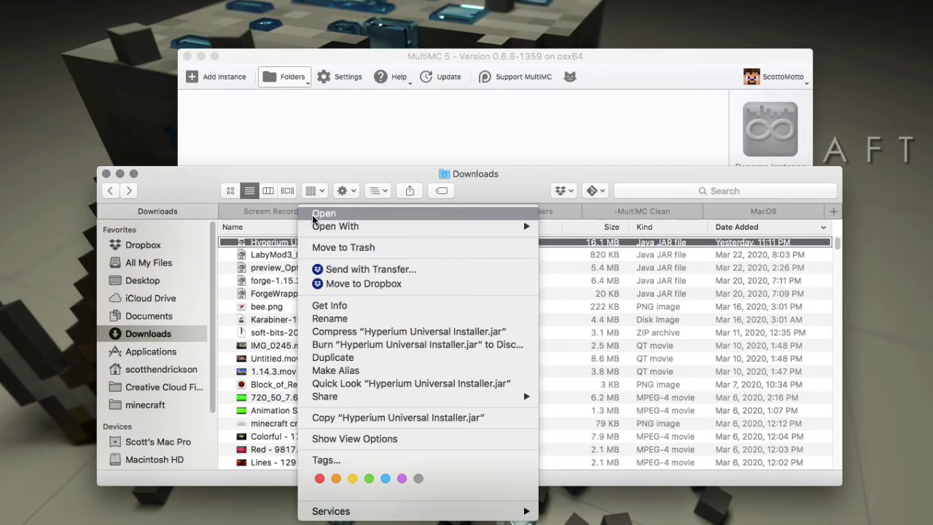
click(316, 214)
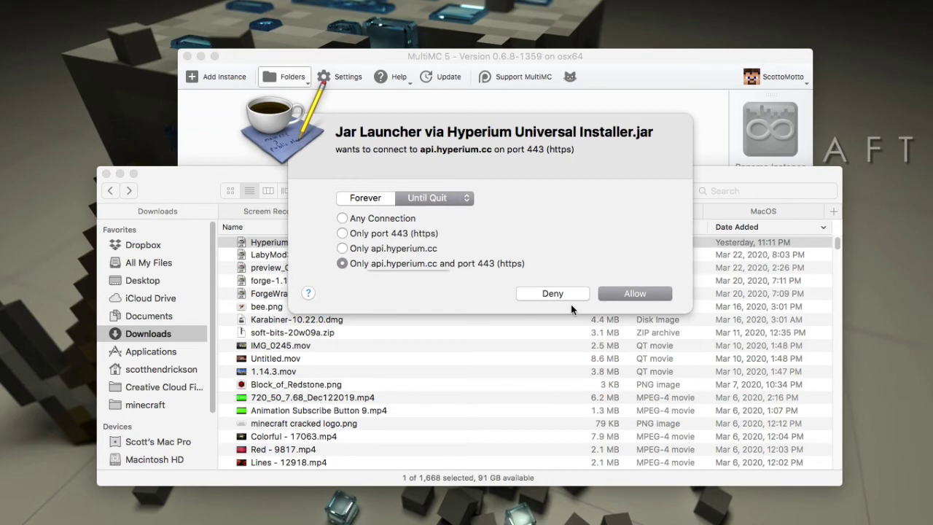
click(627, 292)
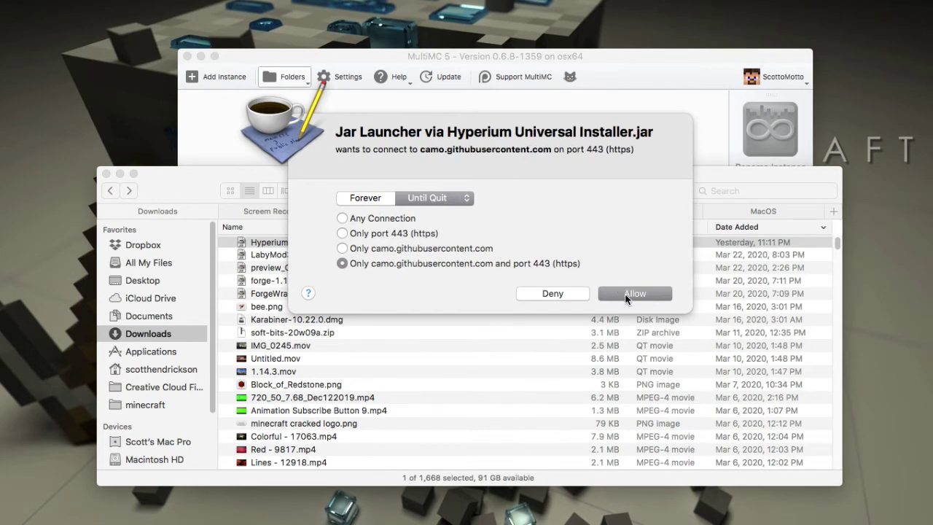
click(625, 295)
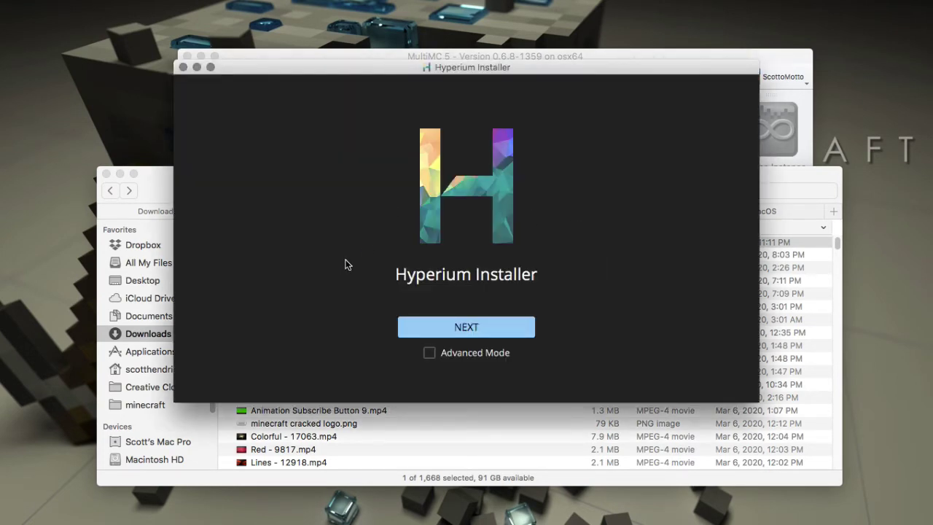
Step: Enable Advanced Mode and continue to the installation target step
click(429, 353)
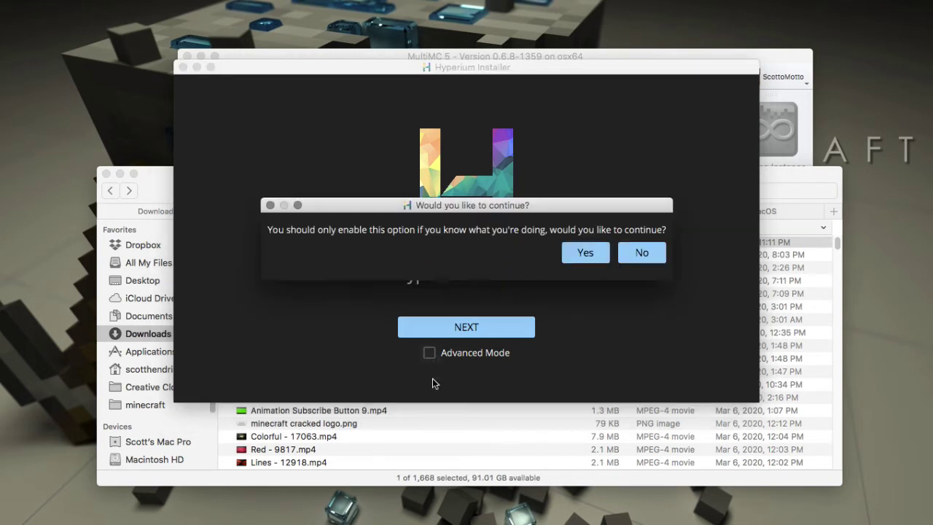
click(580, 252)
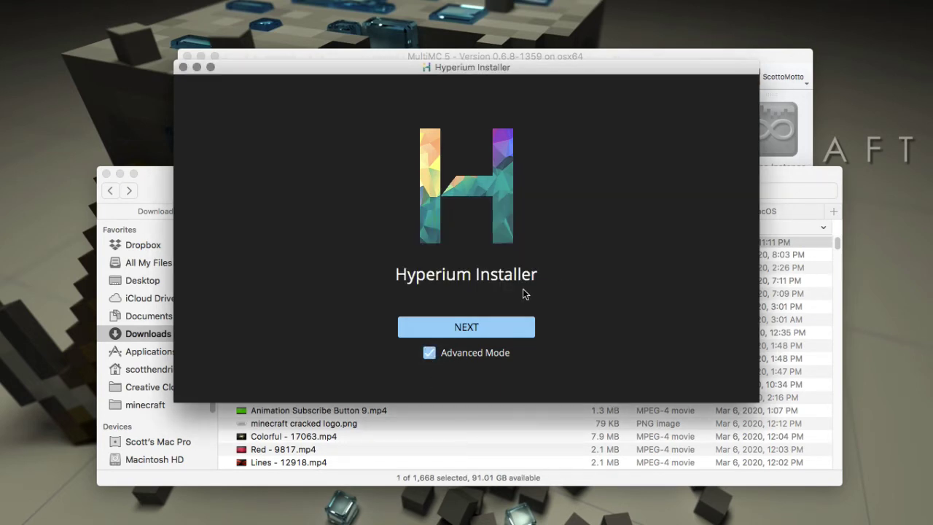
click(467, 327)
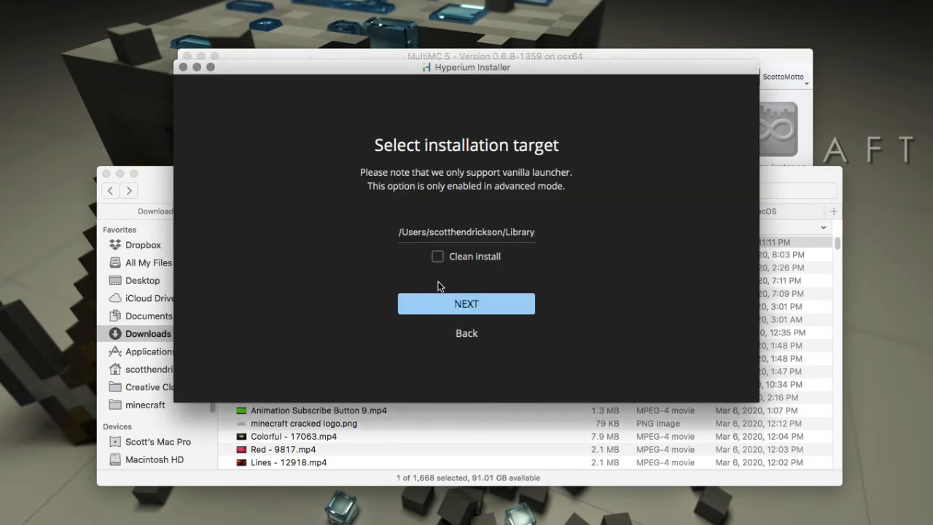
Step: Clear the installation target path field
drag(467, 230, 465, 231)
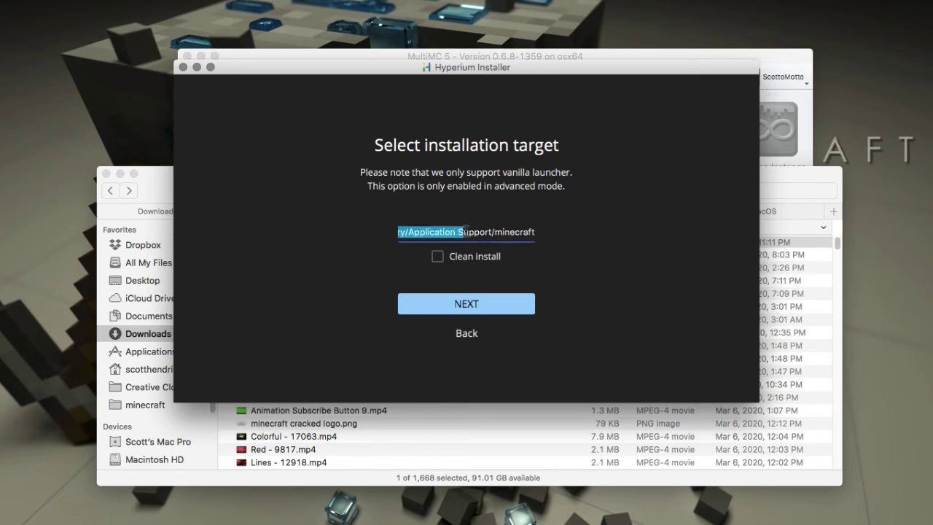
key(super+a)
key(BackSpace)
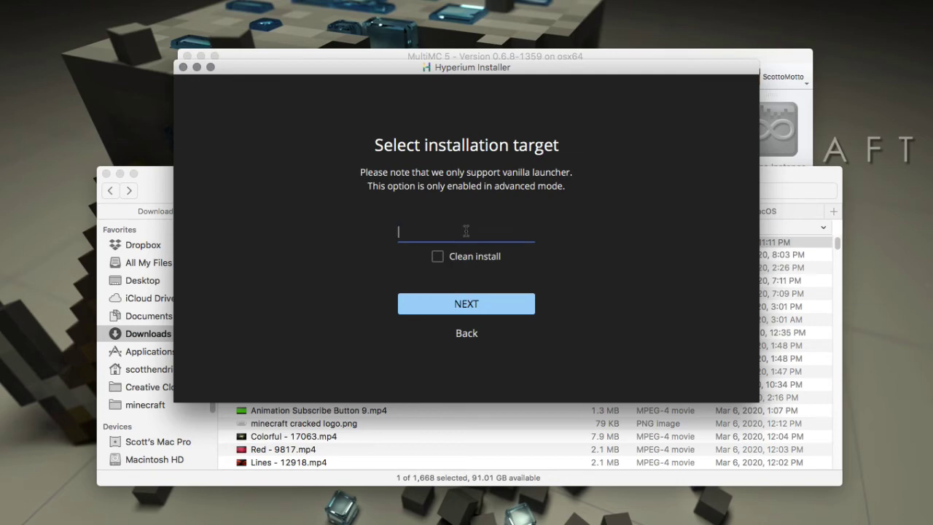
click(151, 174)
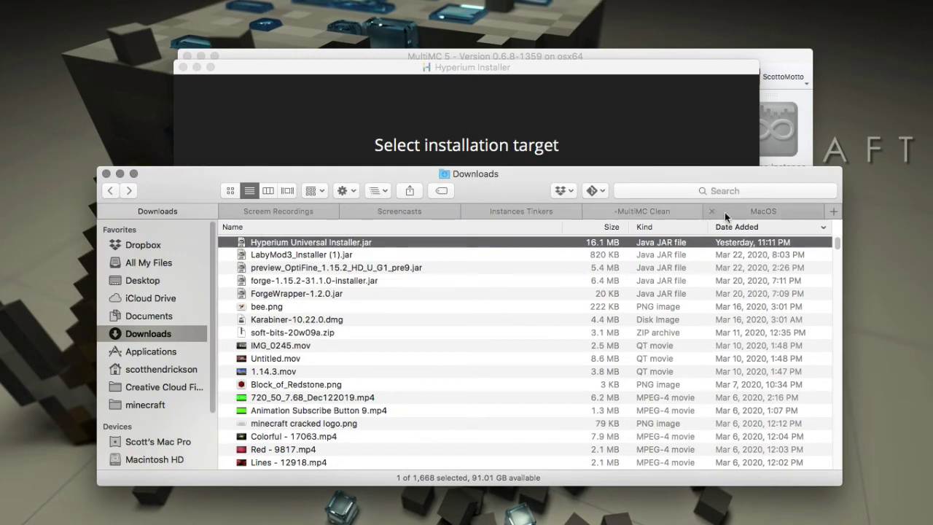
Step: Open the MultiMC app's package contents and navigate to Contents/MacOS
click(768, 209)
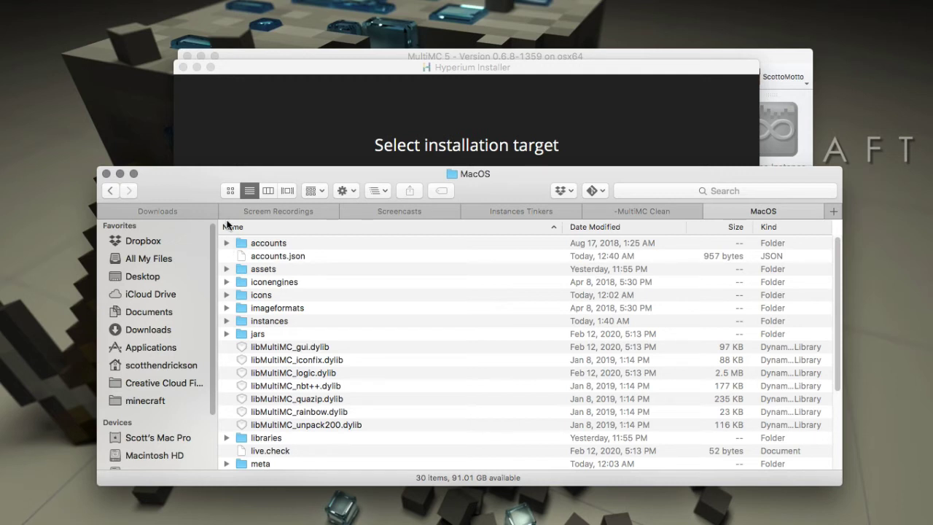
click(110, 191)
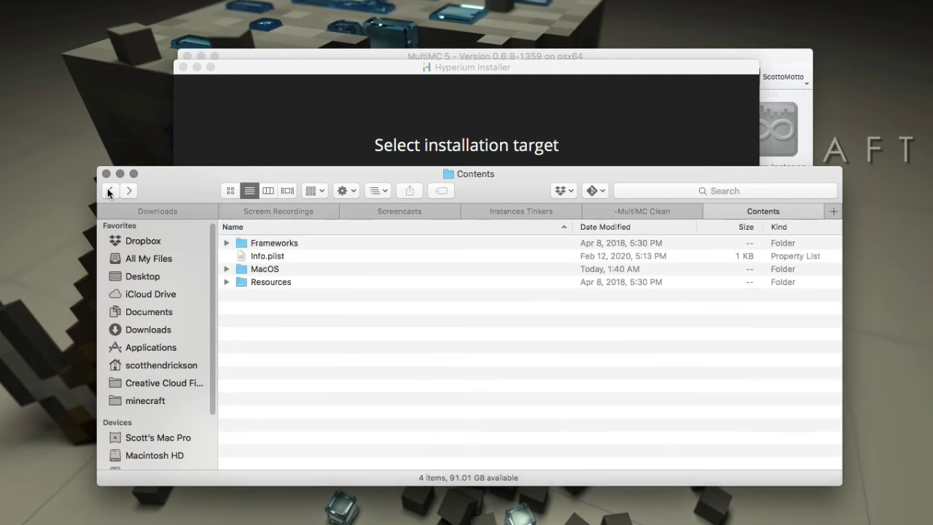
click(109, 190)
click(109, 191)
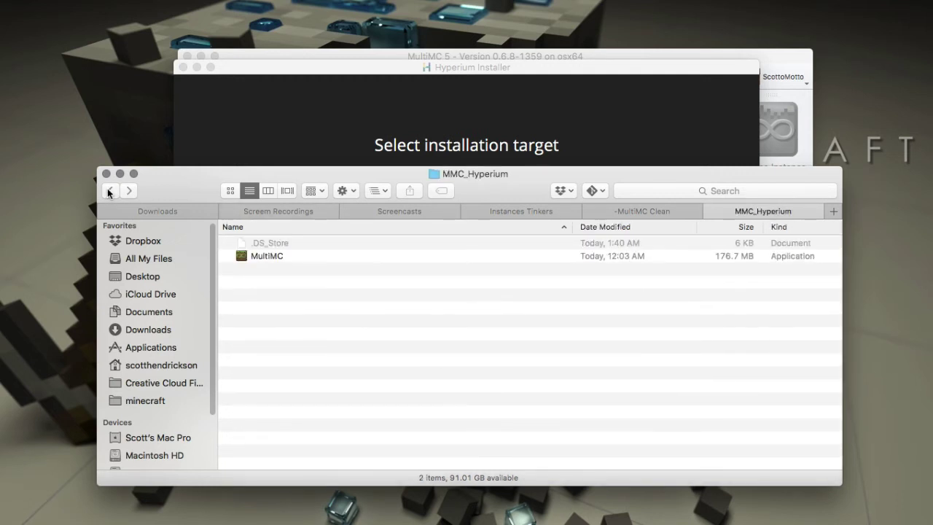
click(279, 256)
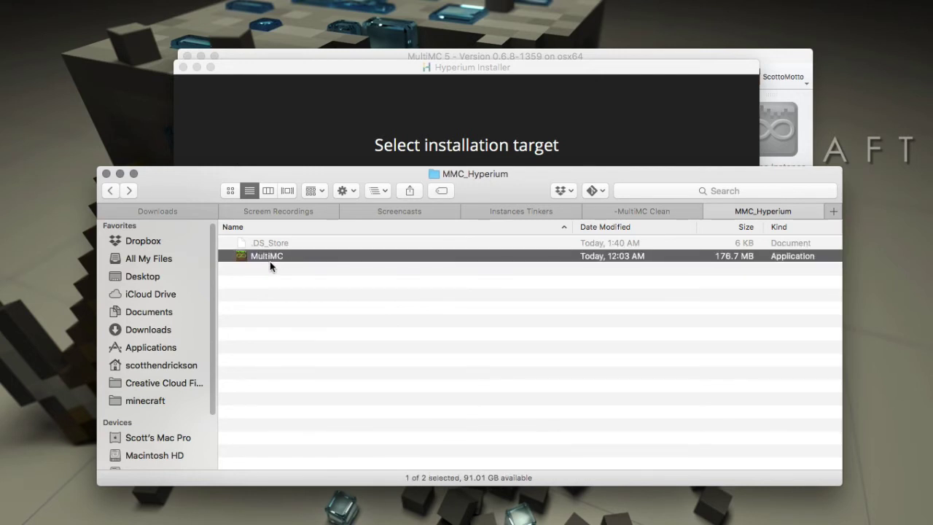
right_click(272, 256)
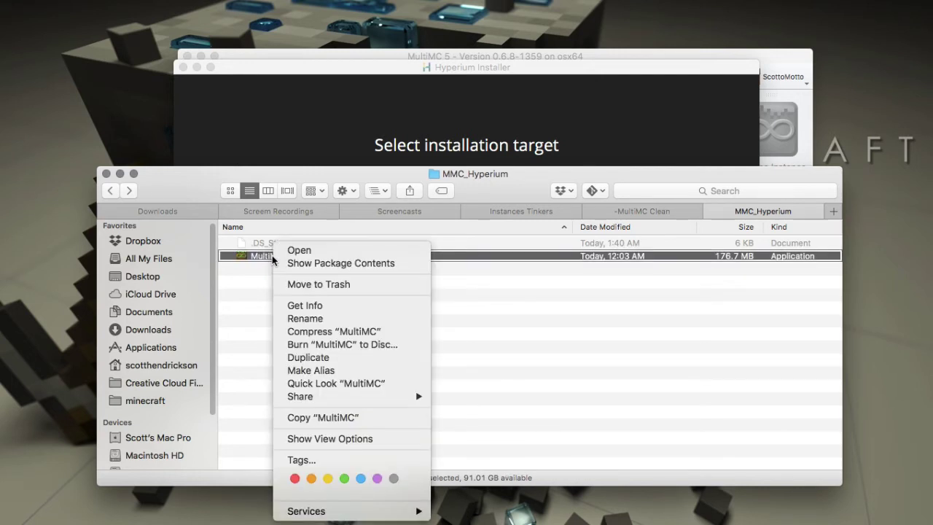
click(290, 262)
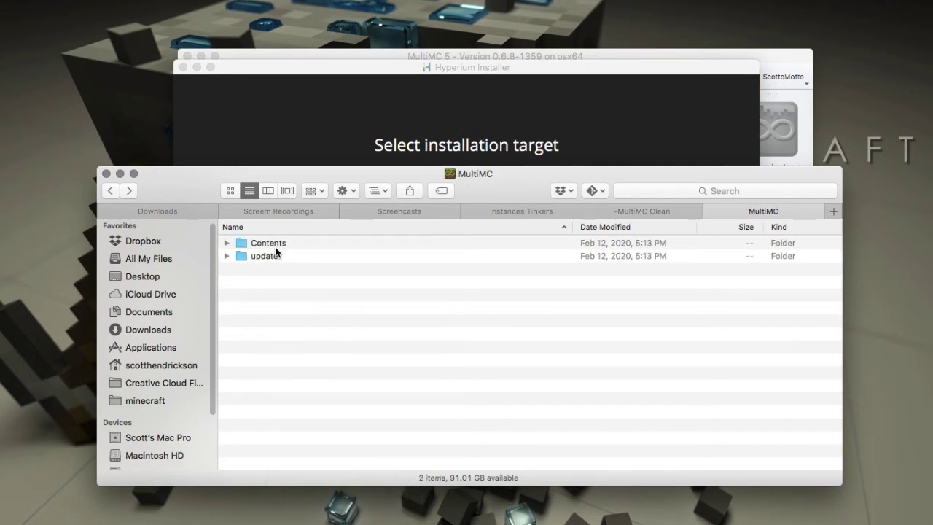
double_click(273, 243)
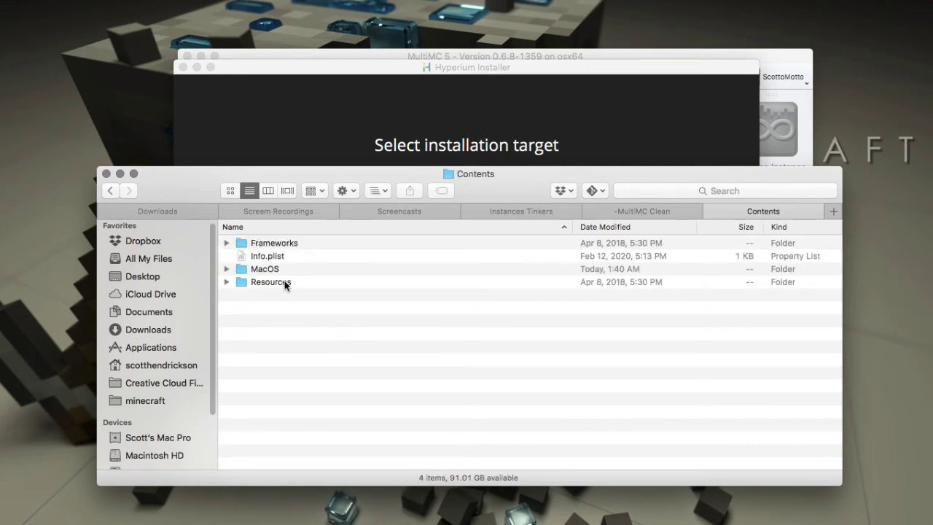
click(280, 271)
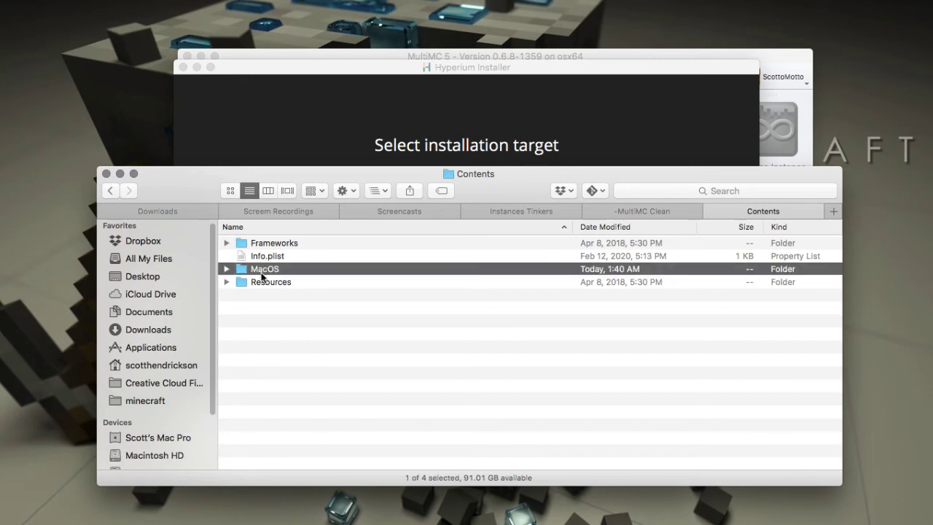
double_click(260, 270)
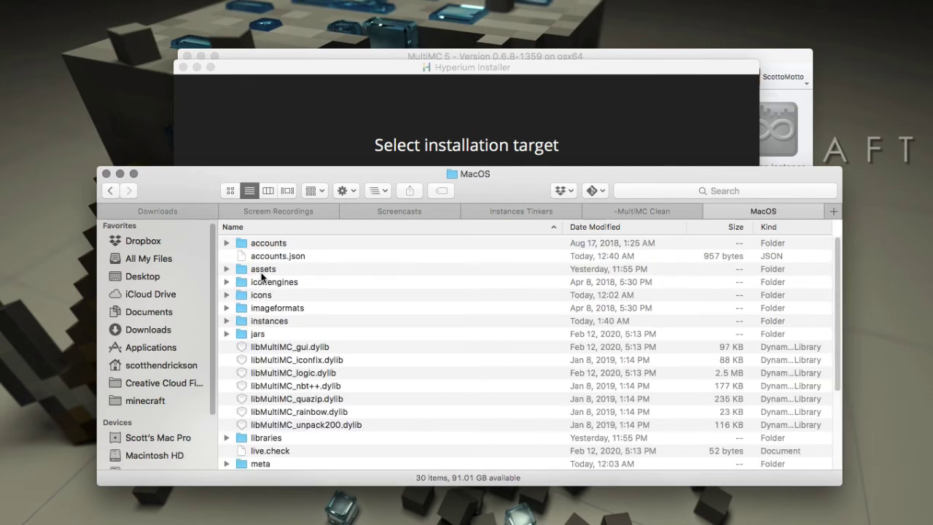
Step: Copy the Where path from the instances folder's Get Info window
click(283, 326)
right_click(282, 326)
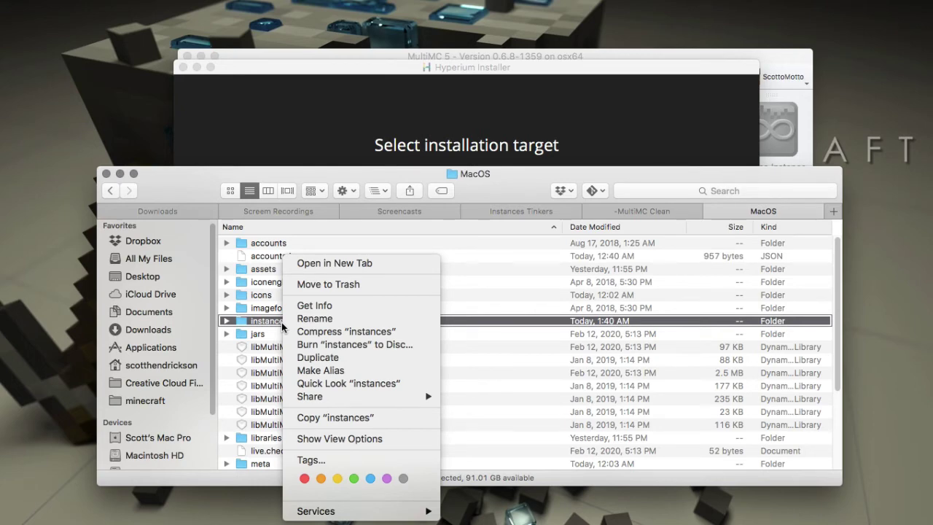
click(314, 306)
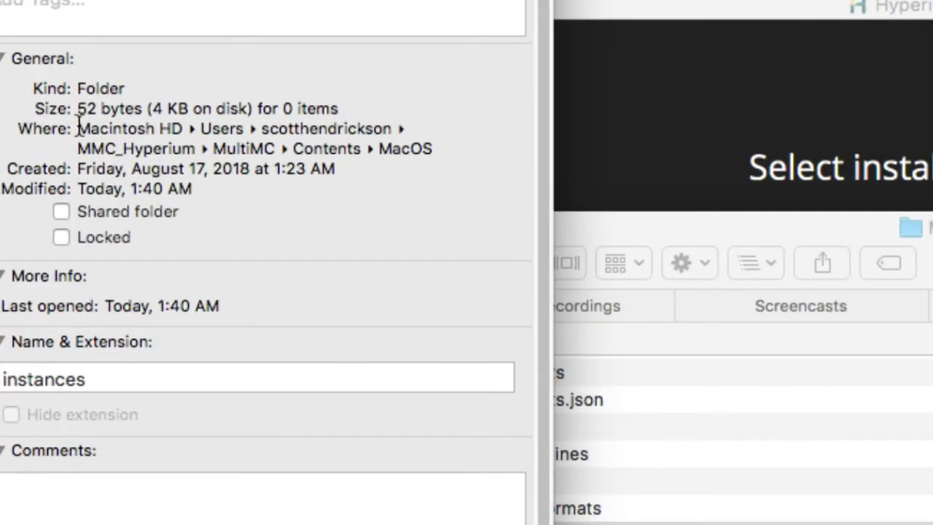
drag(78, 120, 441, 148)
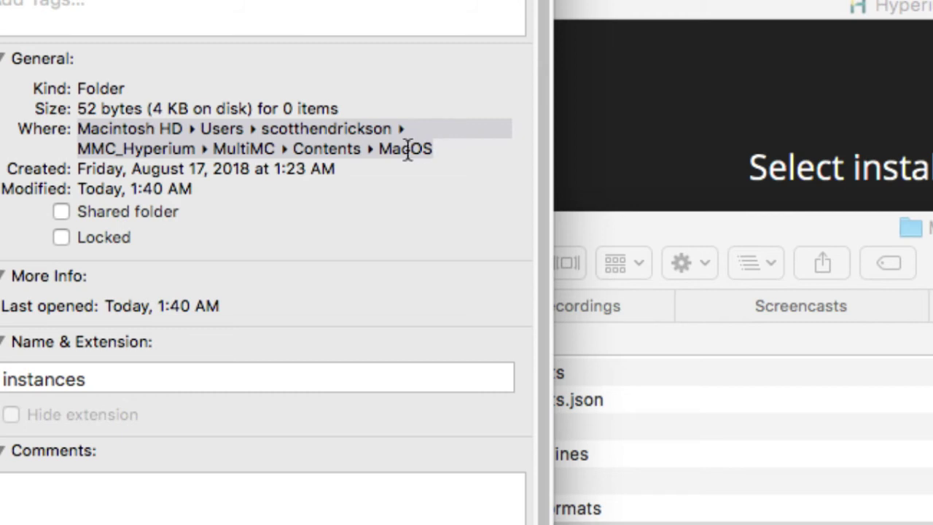
right_click(407, 148)
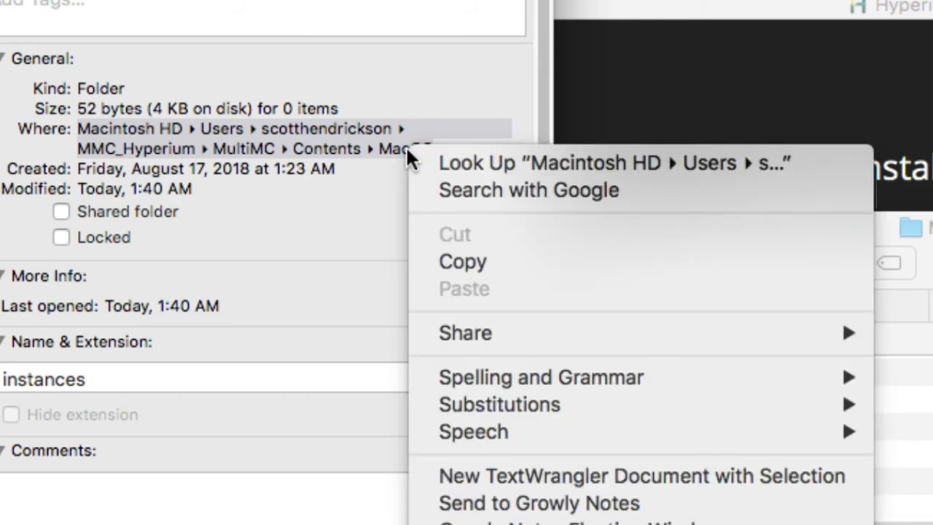
click(443, 262)
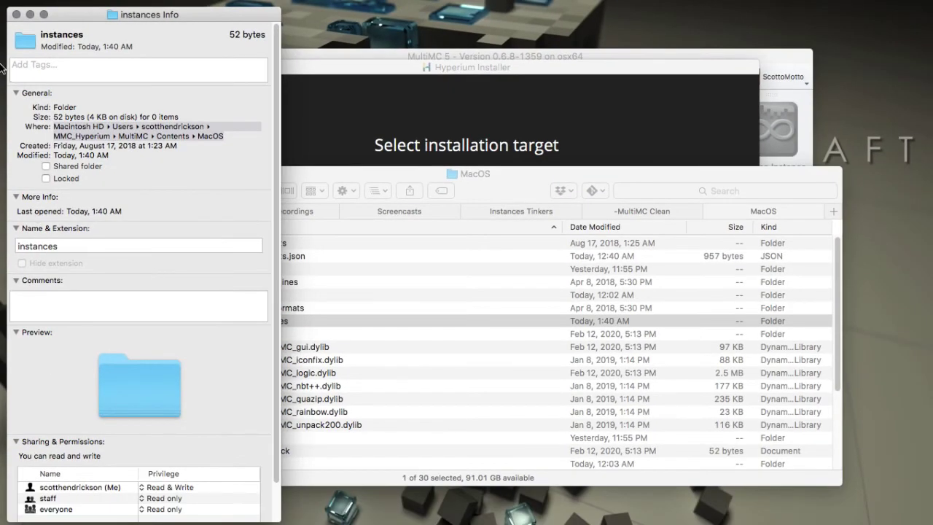
click(17, 15)
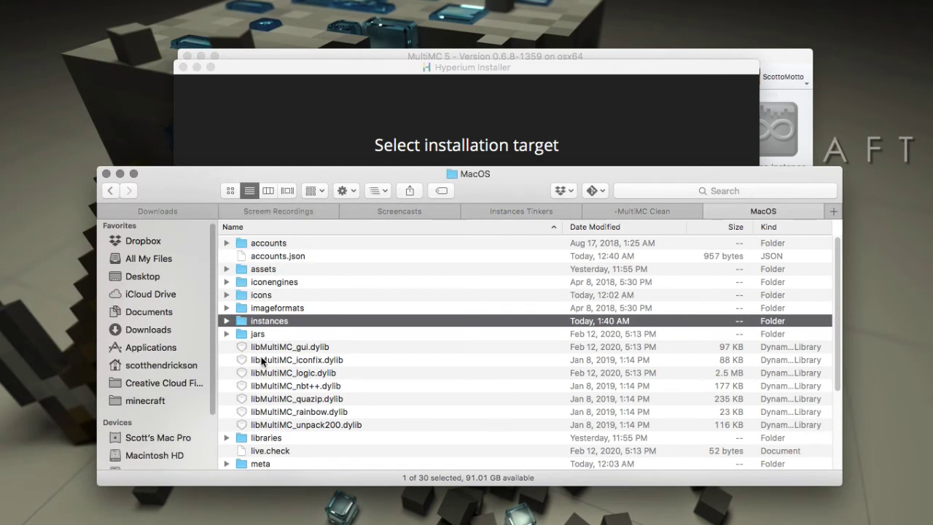
click(292, 77)
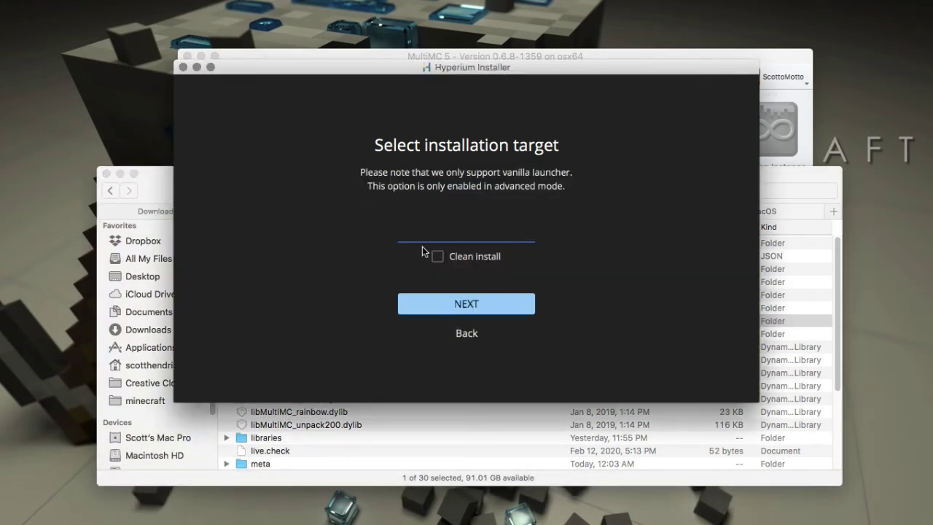
Step: Paste the copied MacOS folder path into the target field with a trailing slash
key(super+v)
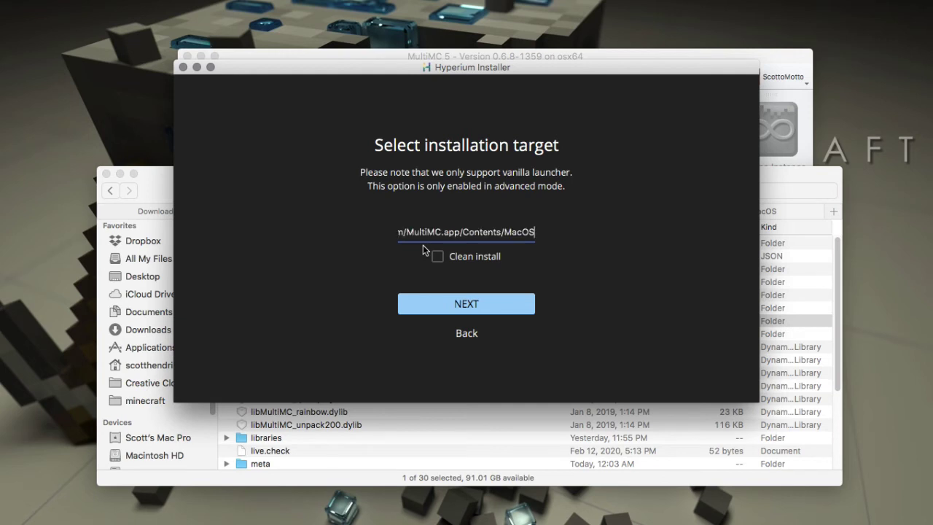
click(535, 232)
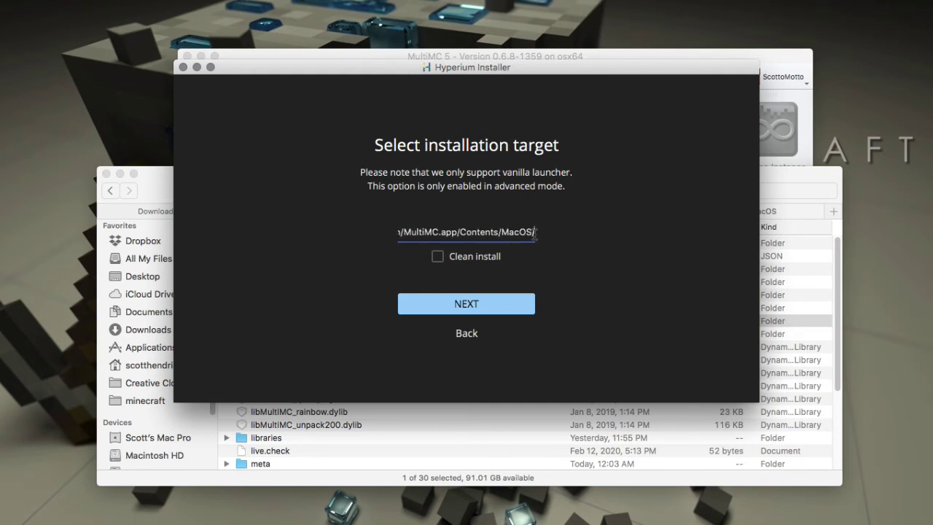
text(/)
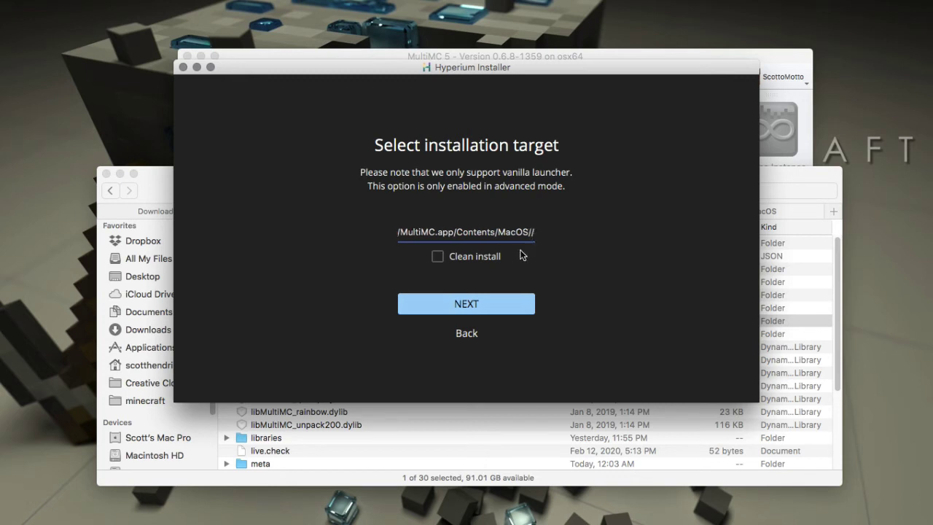
click(487, 310)
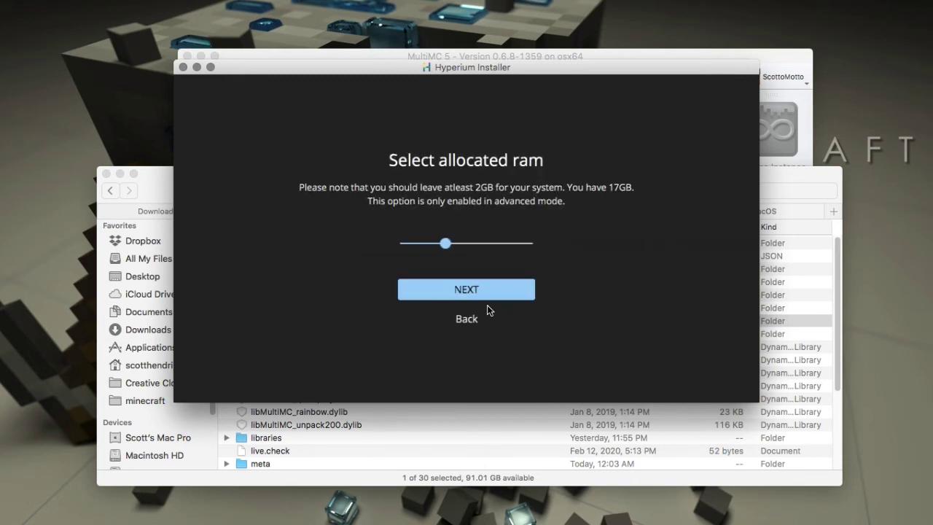
click(477, 324)
Step: Fix the trailing slashes and append minecraft so the path ends MacOS/minecraft
drag(523, 232, 578, 239)
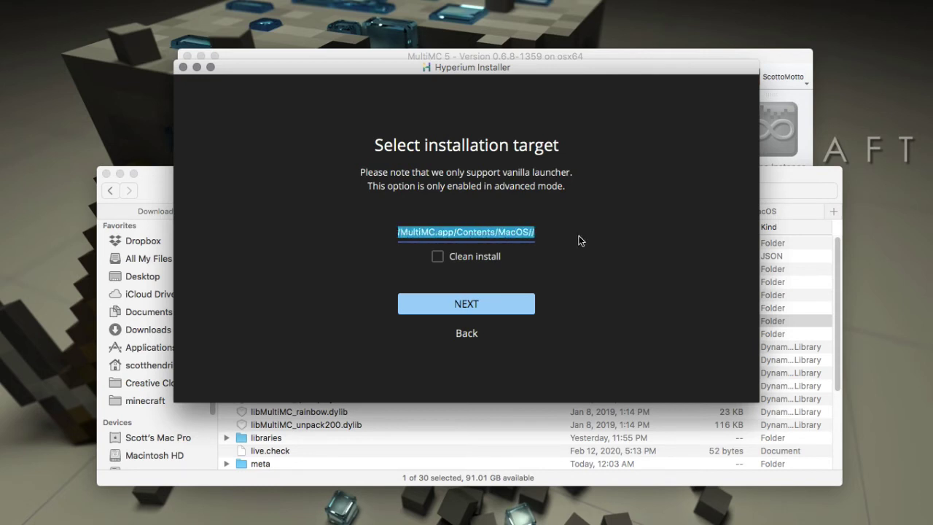
click(534, 233)
key(BackSpace)
text(,o)
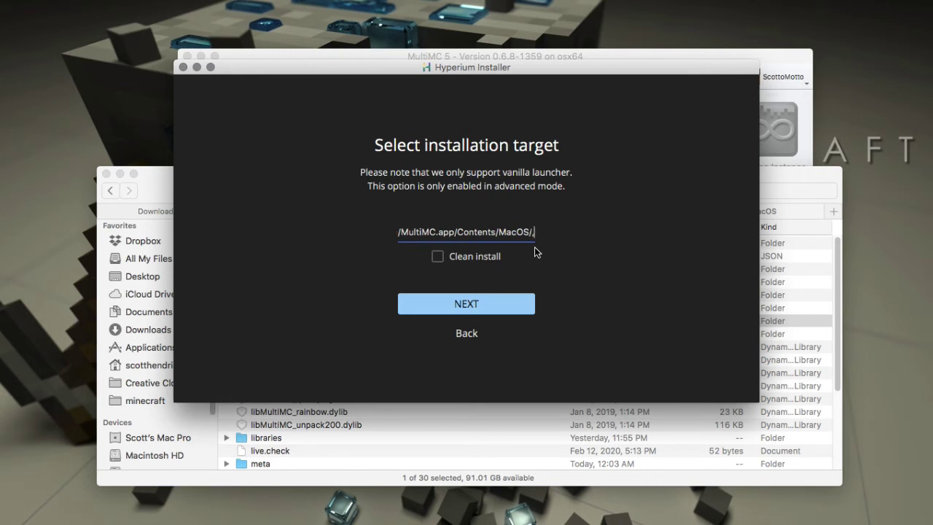
key(BackSpace)
key(BackSpace)
text(minecraft)
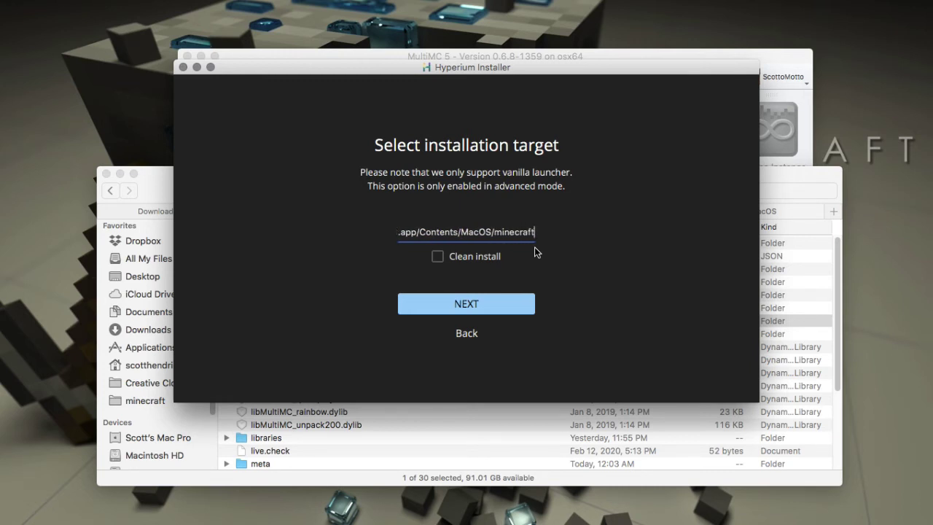
click(442, 303)
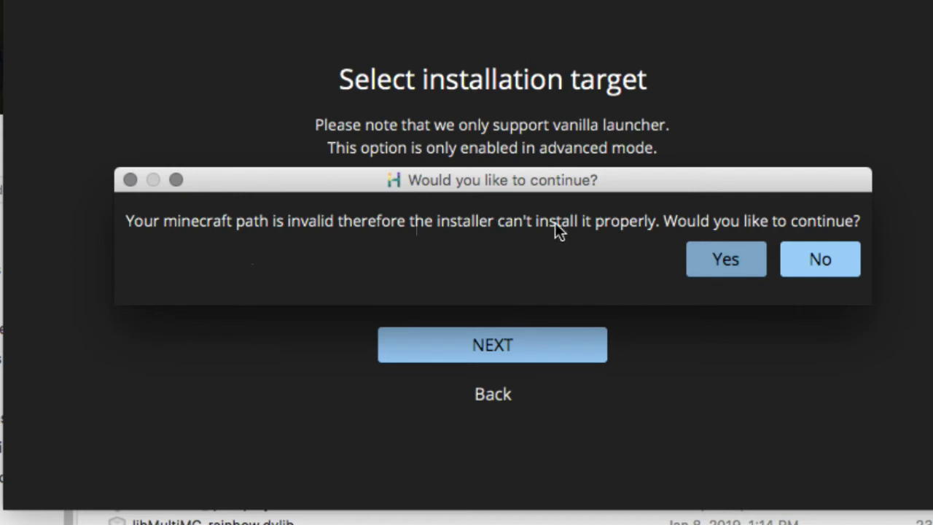
Step: Decline the invalid-path warning, trim the target to end in MultiMC.app/Contents/MacOS, and continue
click(802, 262)
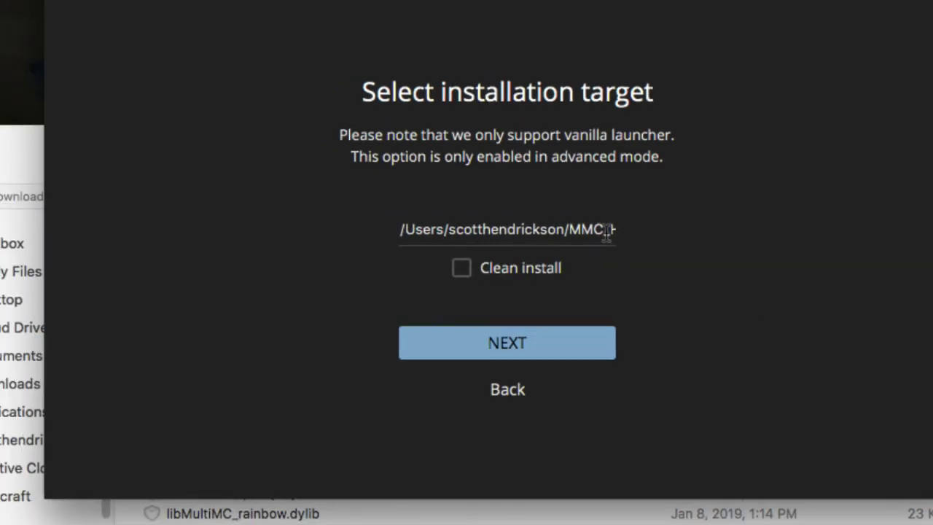
drag(583, 229, 714, 239)
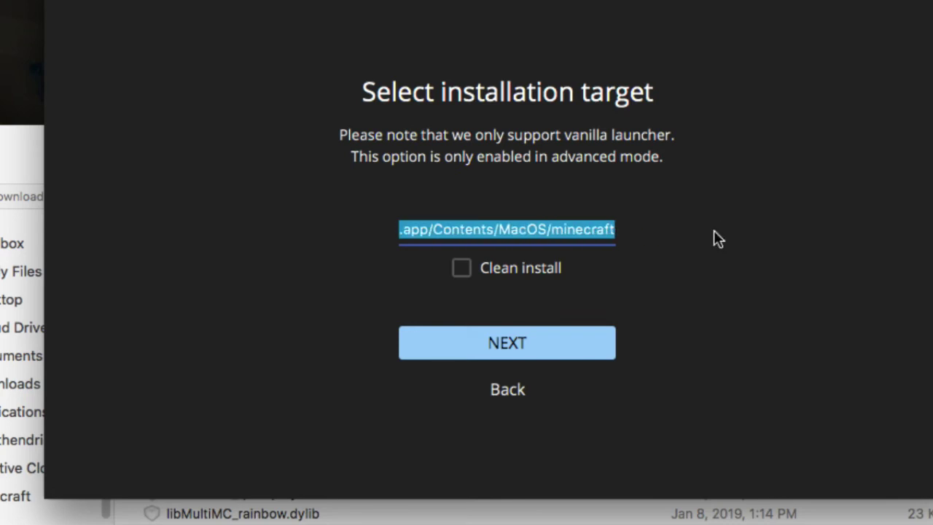
click(597, 233)
key(BackSpace)
key(BackSpace)
key(BackSpace)
key(BackSpace)
key(BackSpace)
key(BackSpace)
key(BackSpace)
key(BackSpace)
key(BackSpace)
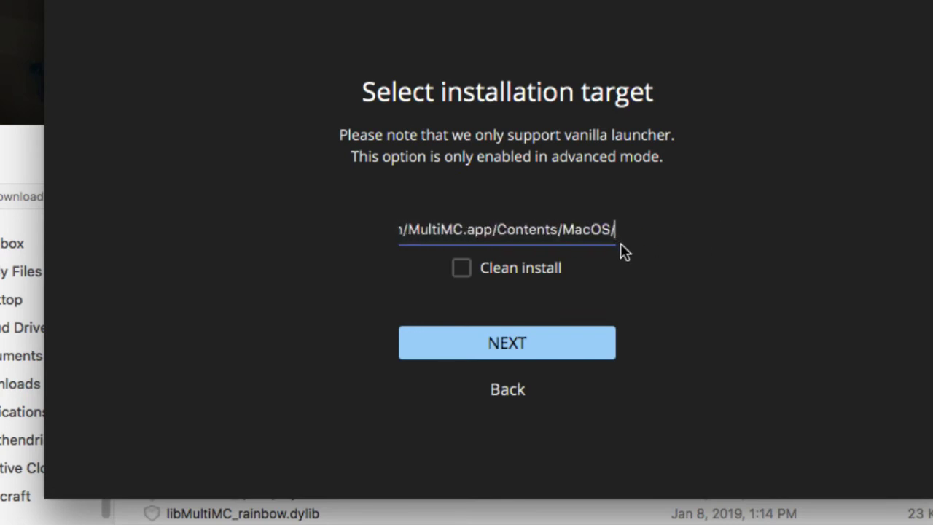
key(BackSpace)
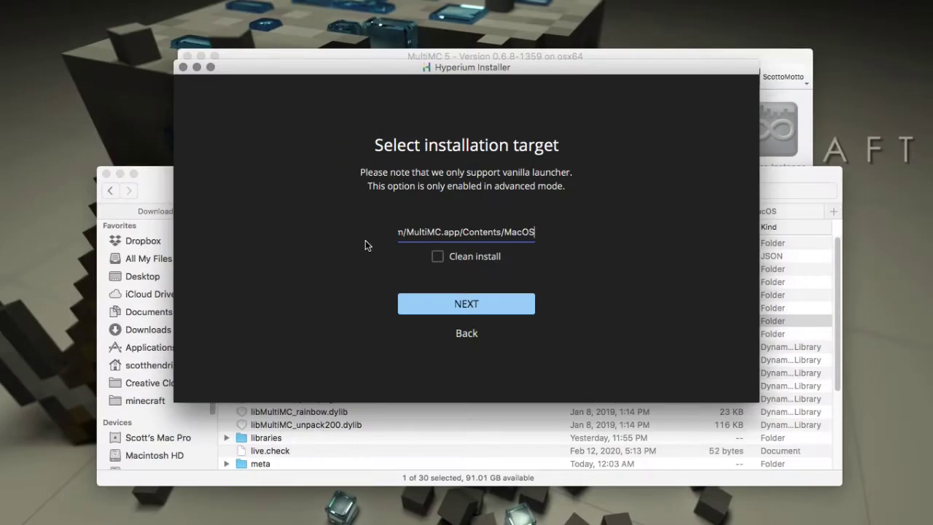
click(159, 182)
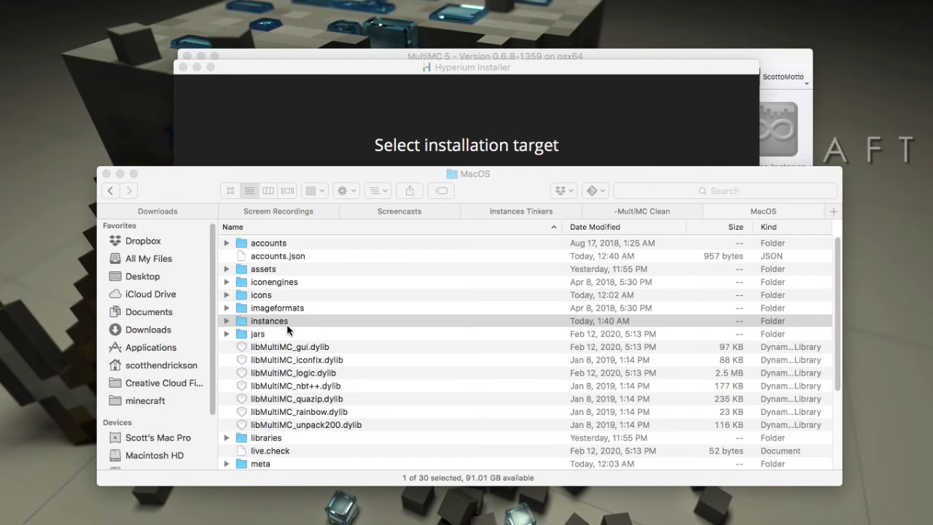
click(365, 77)
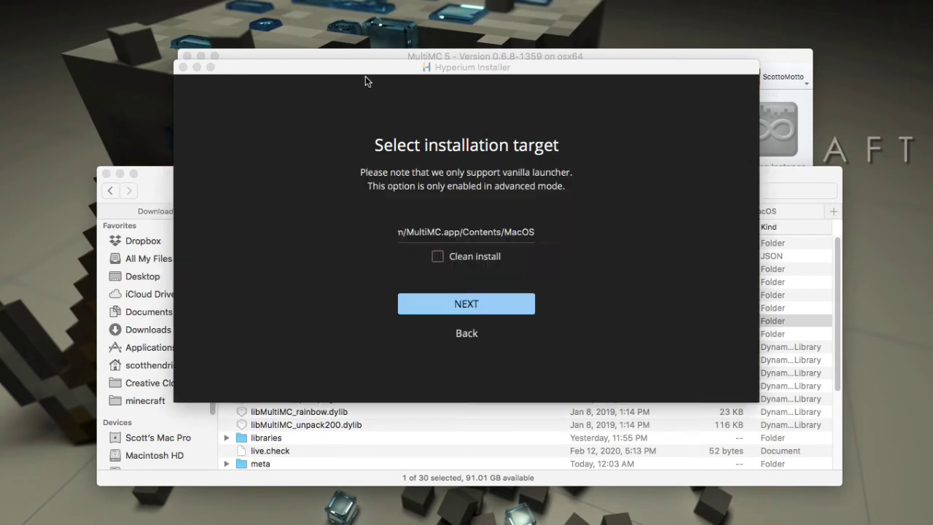
click(504, 307)
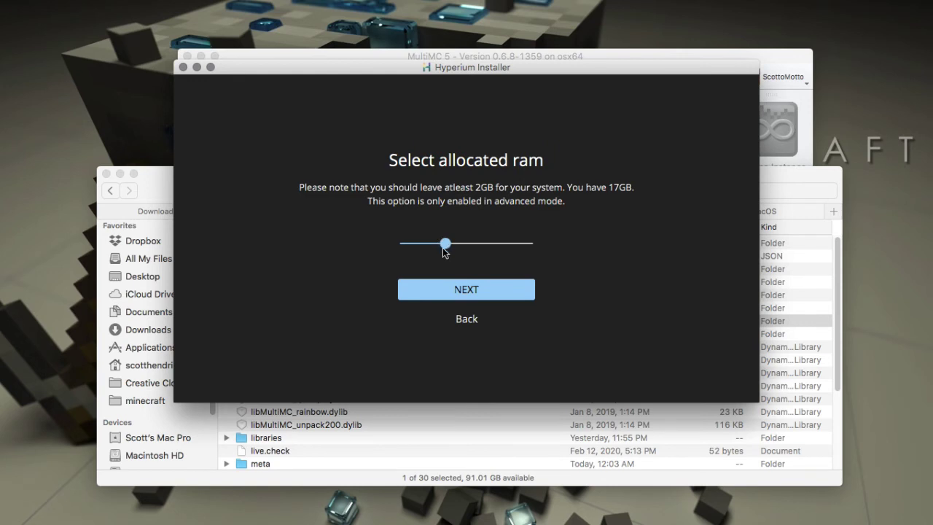
Step: Keep the default RAM and version 1.2.2, and continue with no addons
click(461, 289)
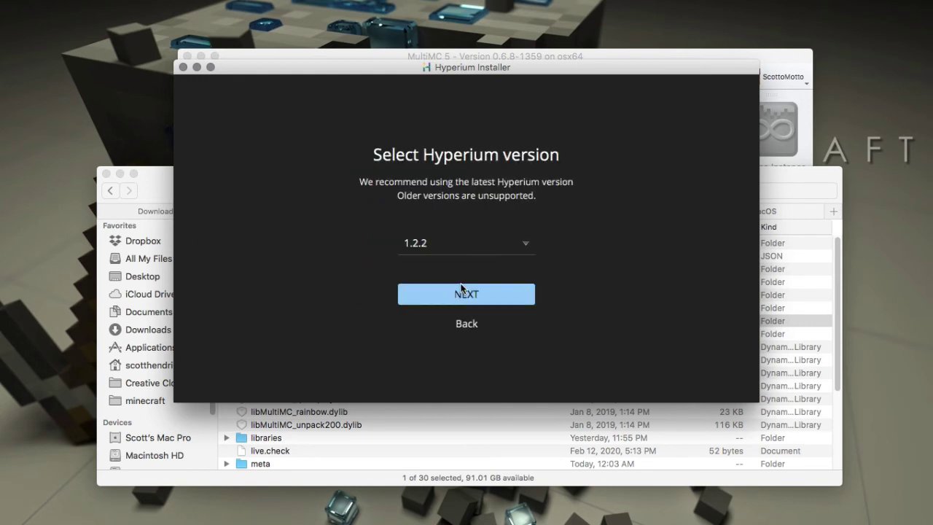
click(448, 296)
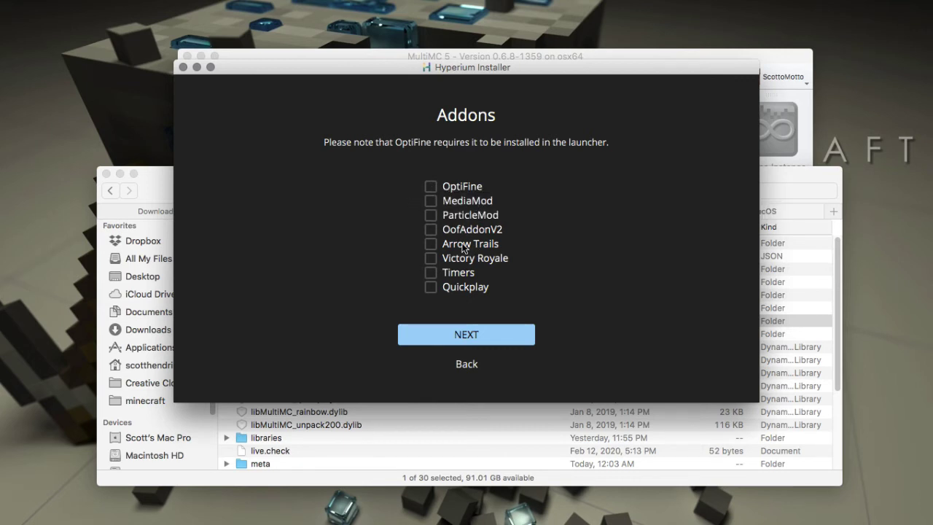
click(462, 334)
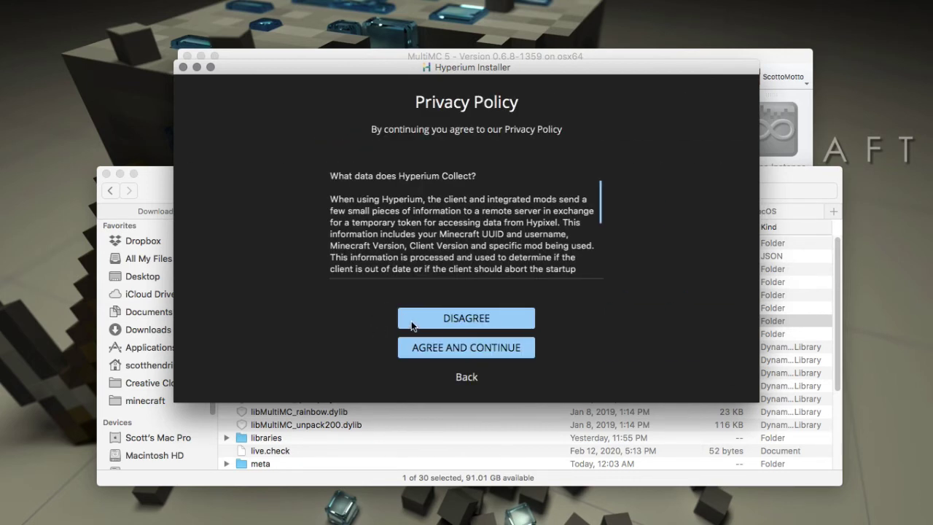
Step: Accept the privacy policy, allow the network connection, and close after installation succeeds
click(458, 342)
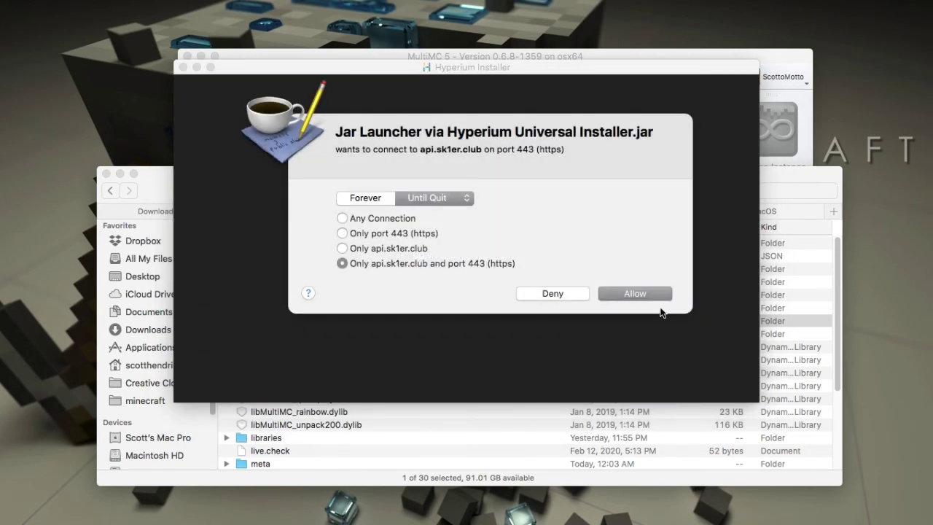
click(659, 292)
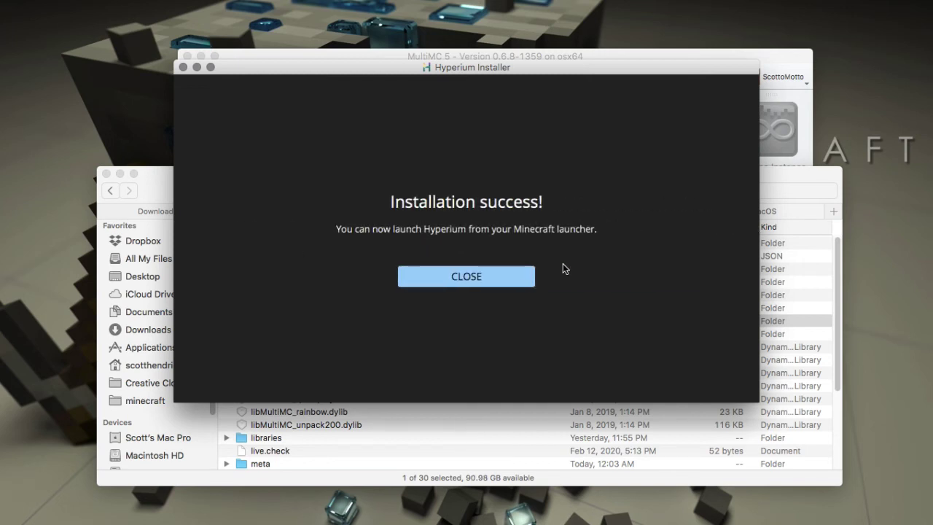
click(496, 277)
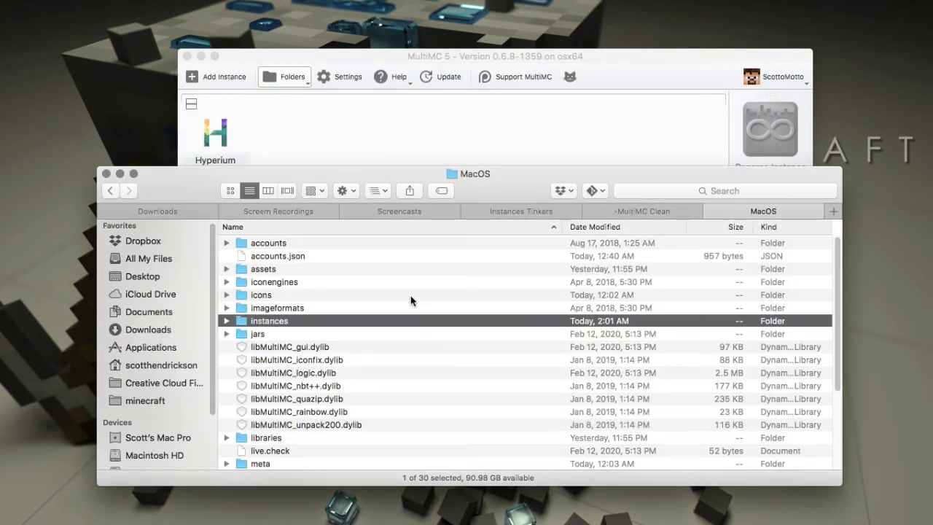
Step: Locate the Hyperium 1.8.9 instance folder in Finder, then choose Edit Instance for Hyperium in MultiMC
double_click(266, 320)
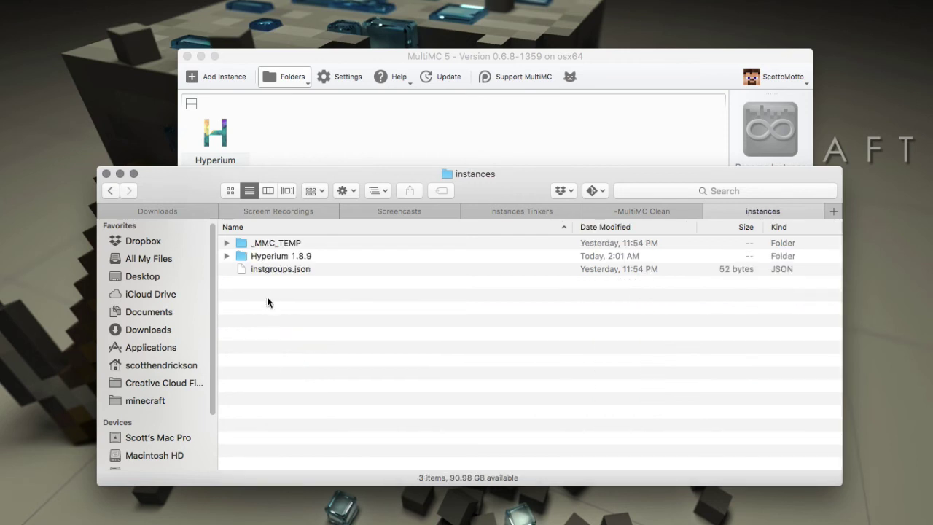
click(276, 258)
click(299, 141)
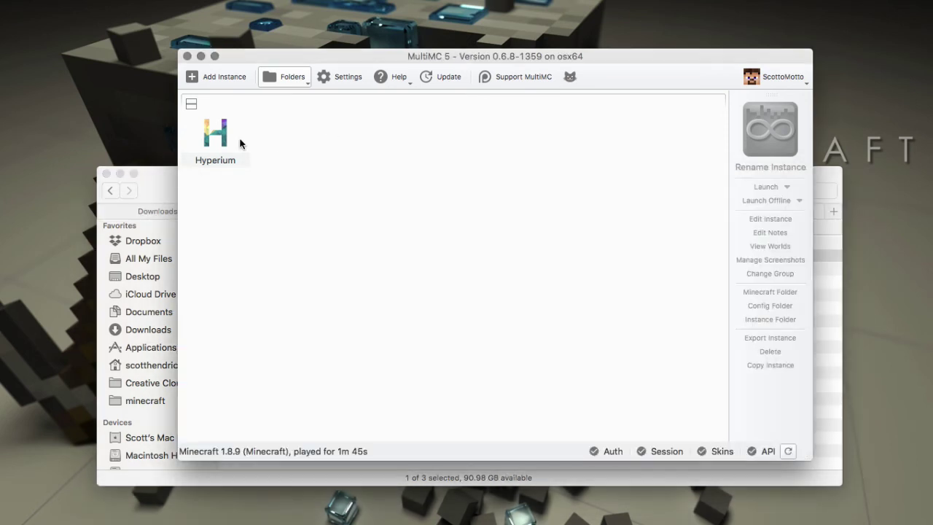
click(214, 143)
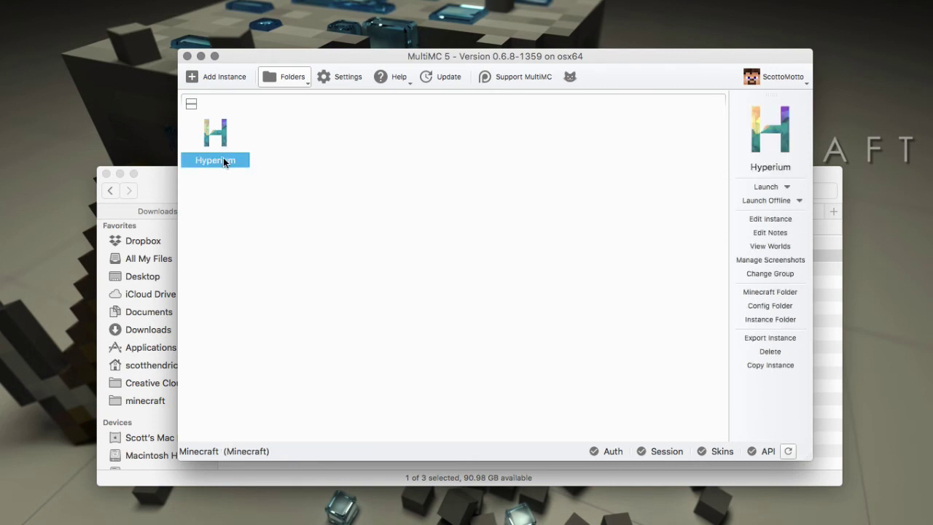
right_click(219, 163)
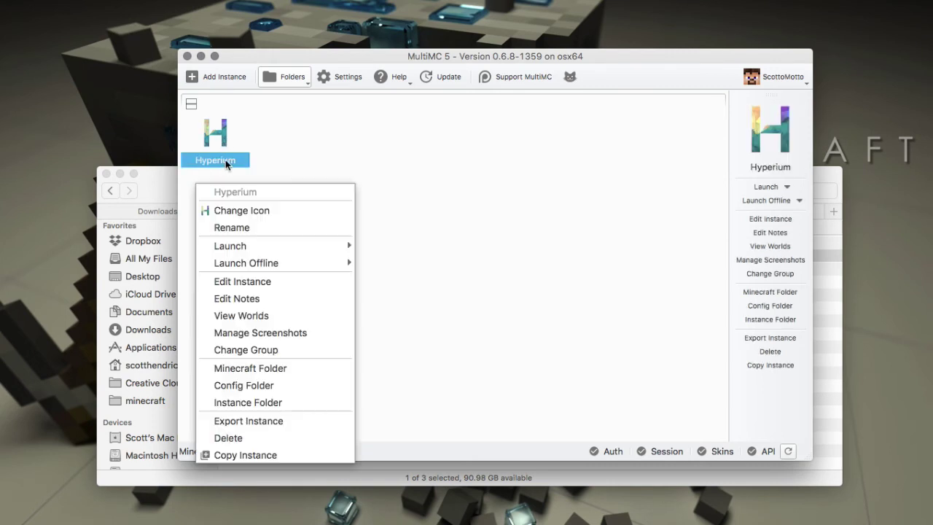
click(240, 285)
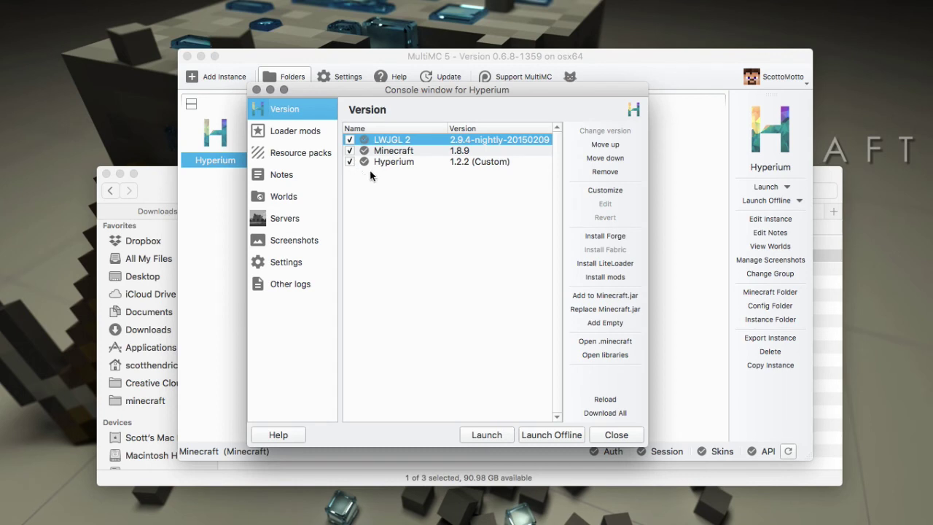
Step: Add OptiFine_1.8.9_HD_U_I7.jar from Desktop > Optifine to Hyperium's Minecraft.jar components
click(398, 150)
click(399, 162)
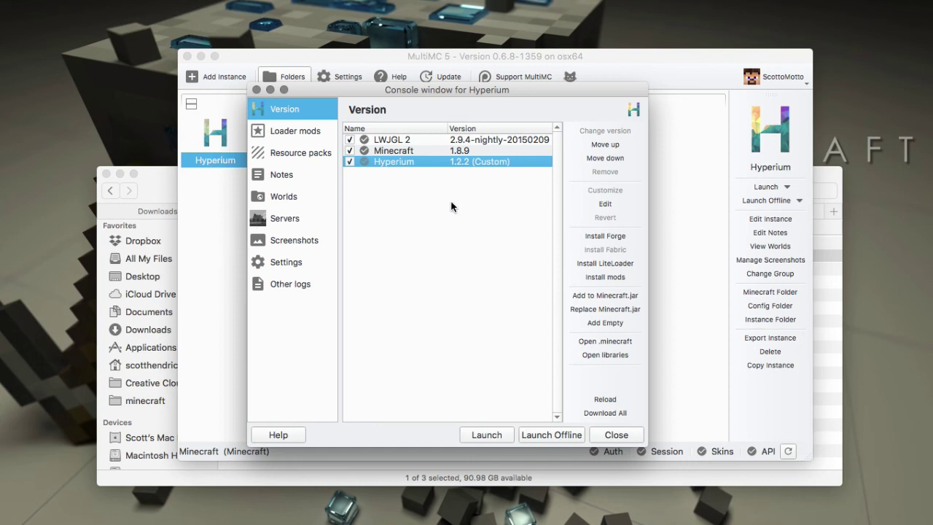
click(605, 295)
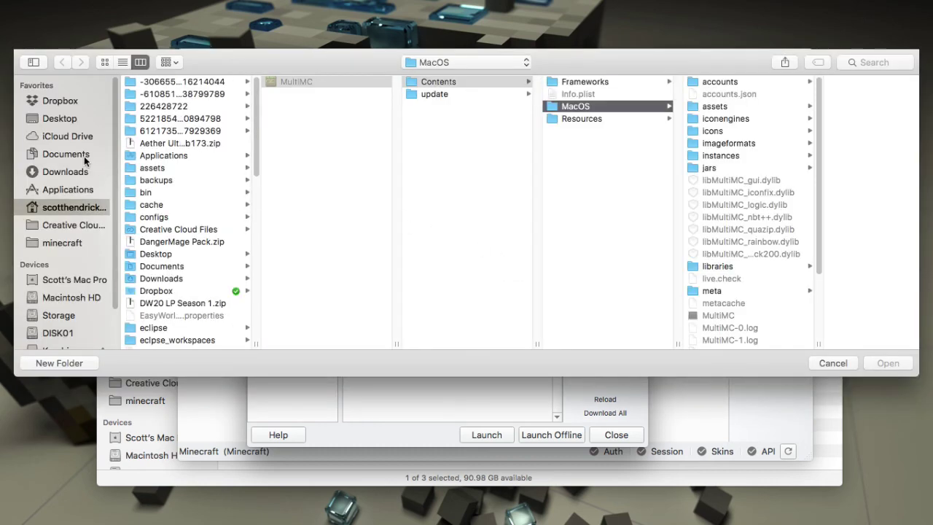
click(57, 119)
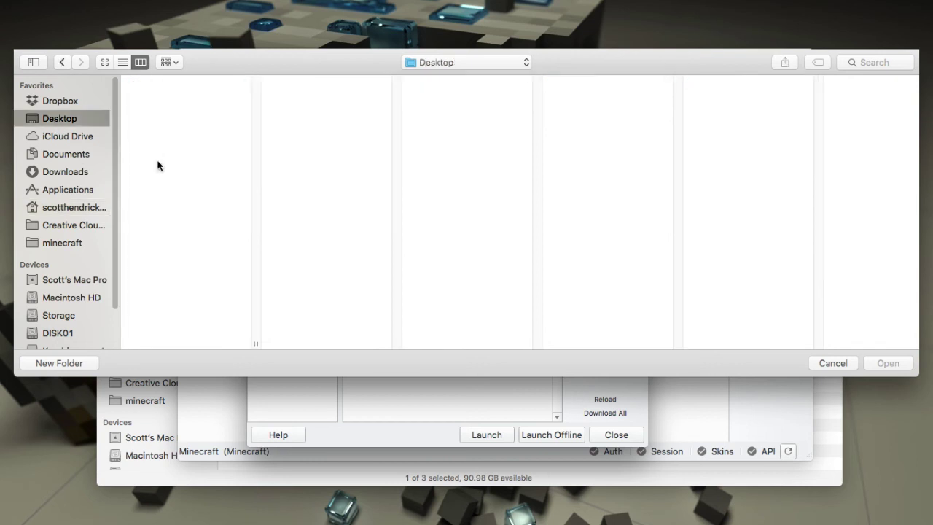
scroll(183, 277, down, 10)
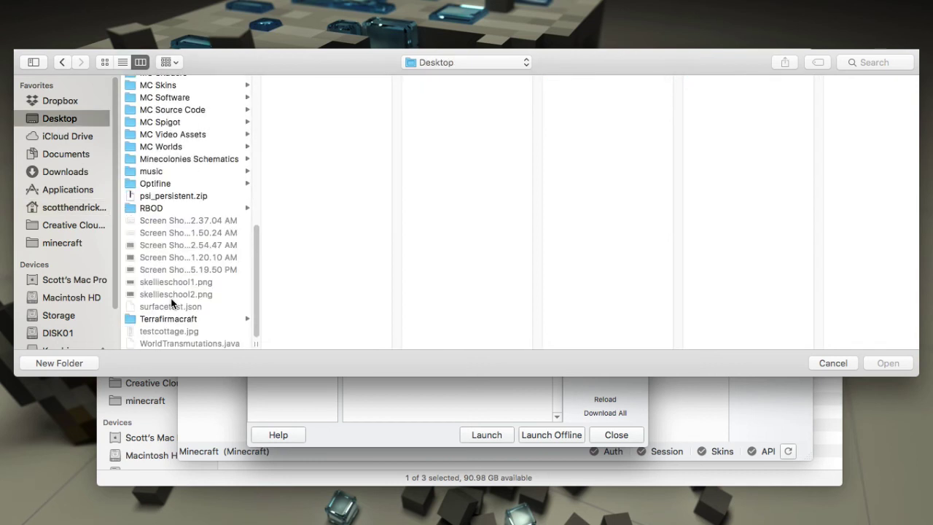
scroll(163, 139, up, 1)
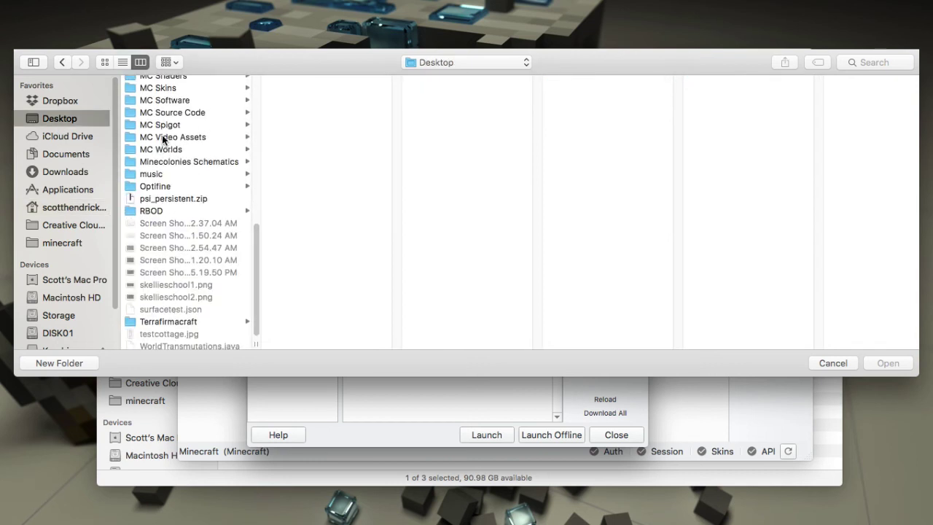
click(156, 186)
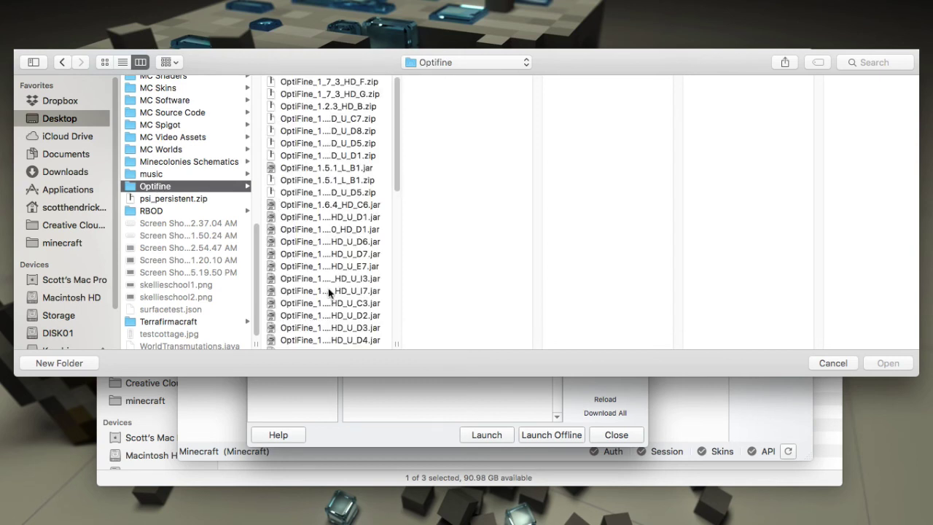
drag(397, 343, 500, 343)
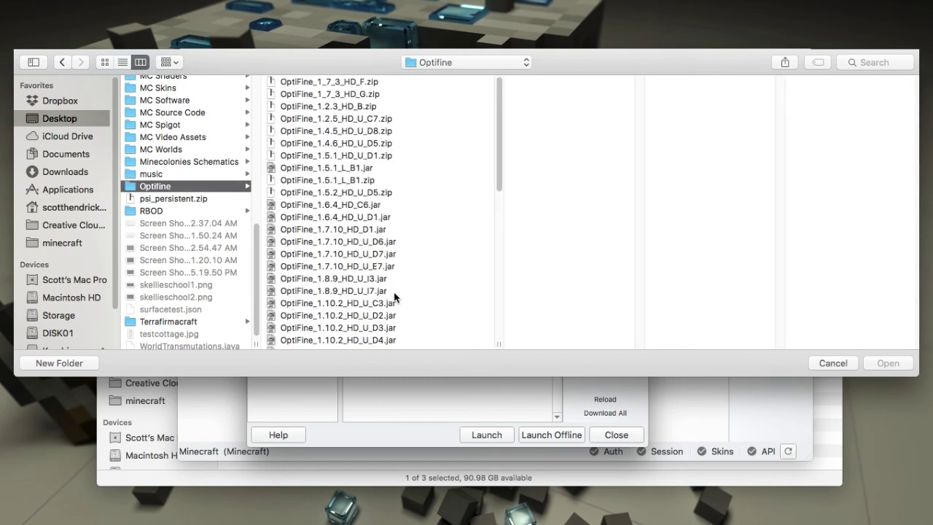
click(362, 291)
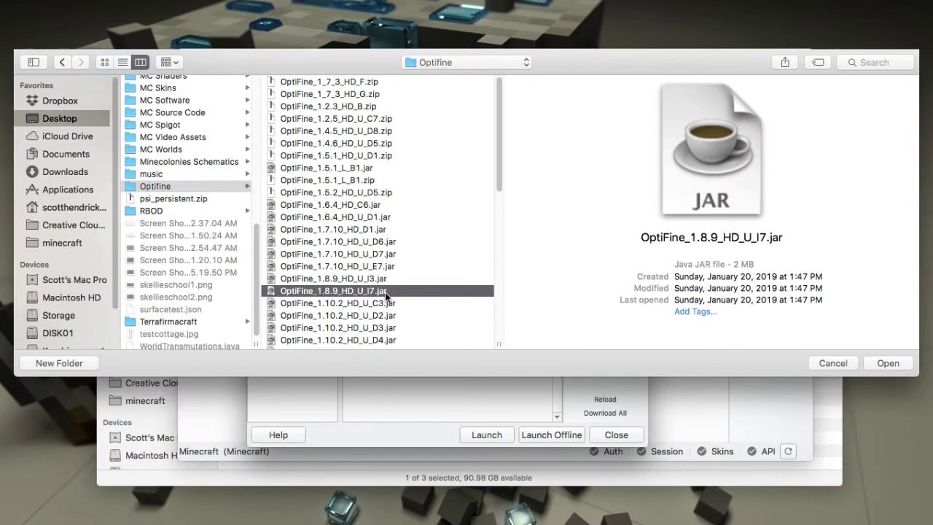
click(887, 362)
Step: Remove the OptiFine 1.8.9 entry from the version list and close the instance editor
click(417, 174)
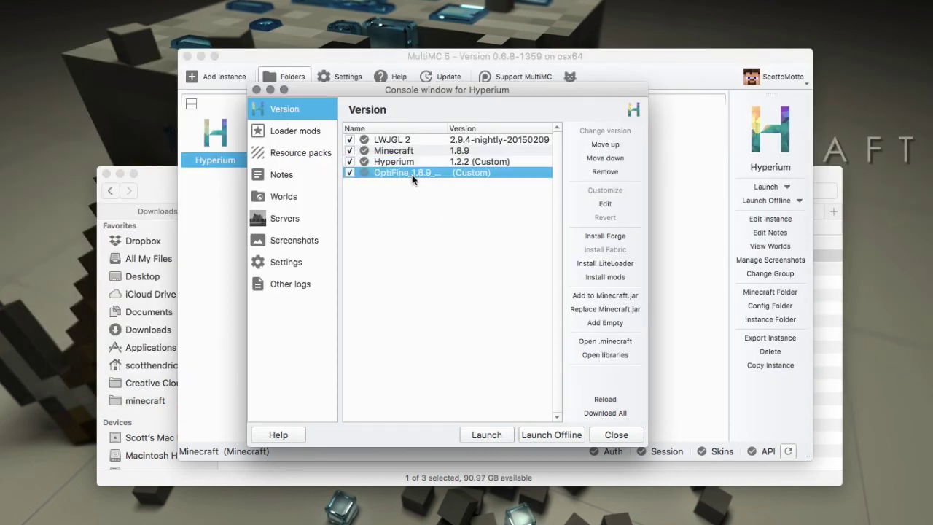
click(605, 170)
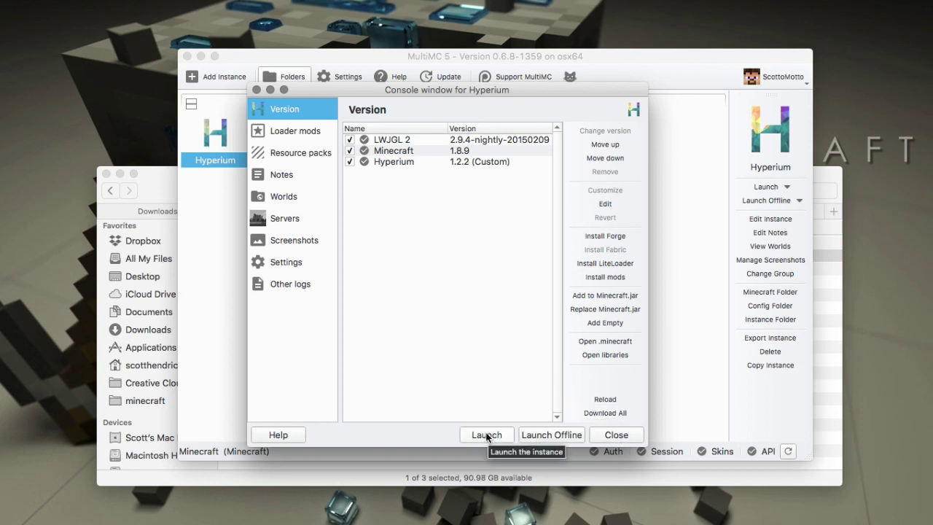
click(256, 89)
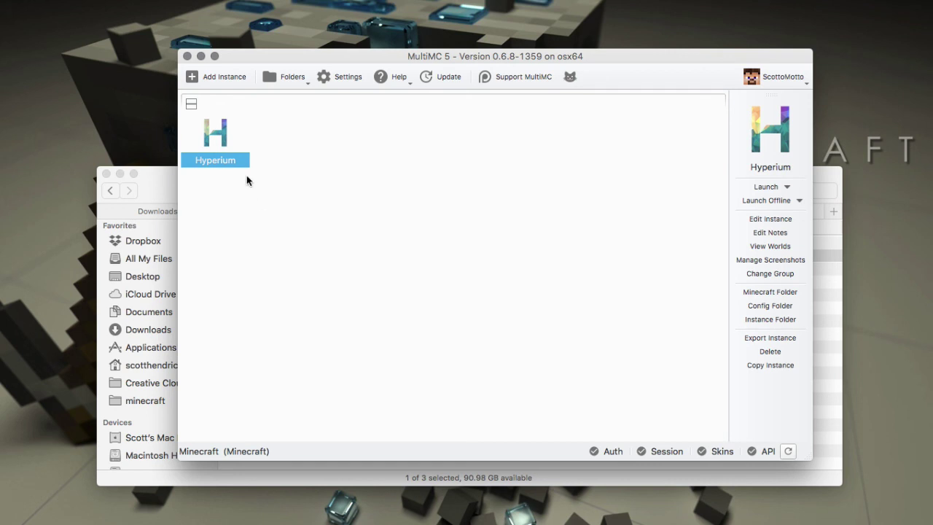
Step: Switch to the remote Windows PC via Splashtop and dismiss its Start menu to reveal MultiMC
right_click(233, 159)
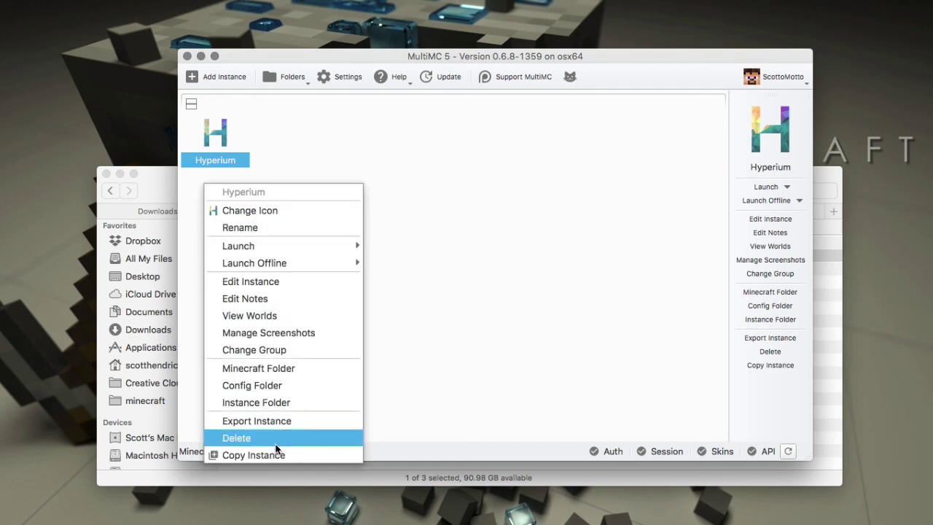
click(656, 225)
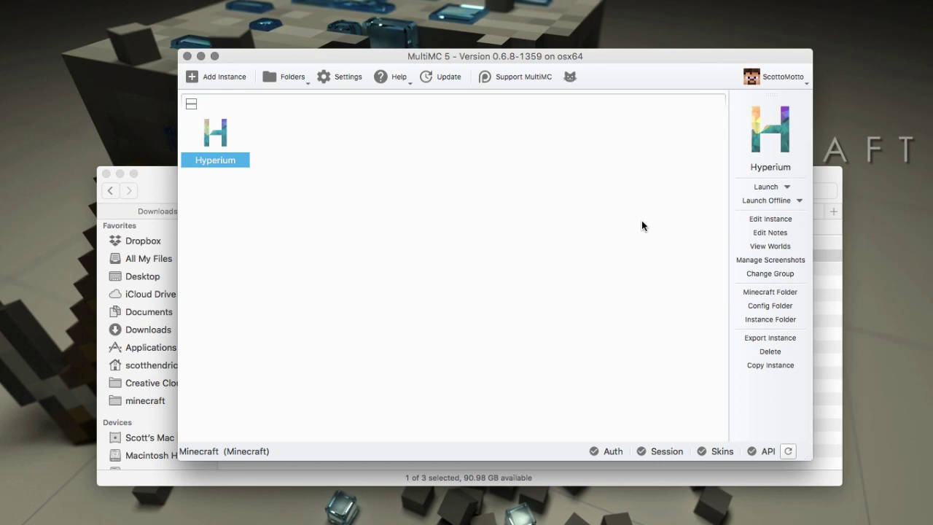
key(super+Tab)
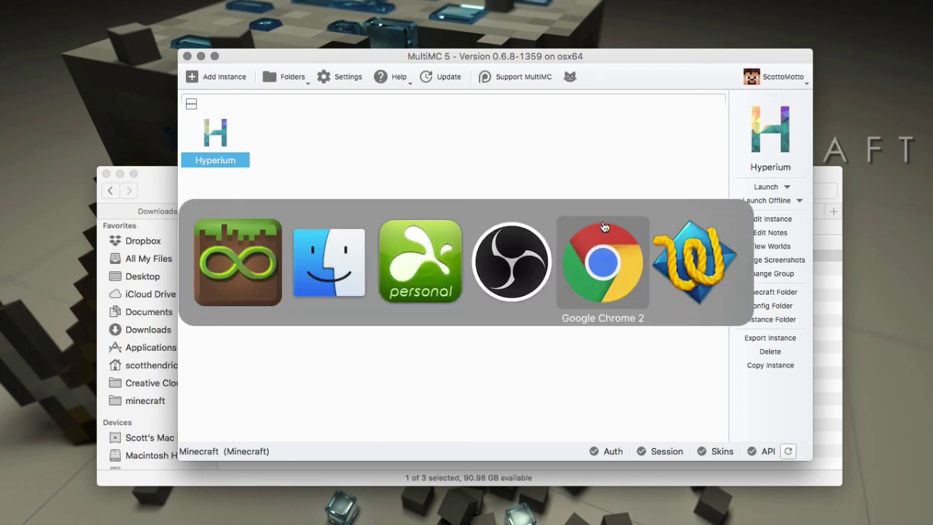
click(447, 259)
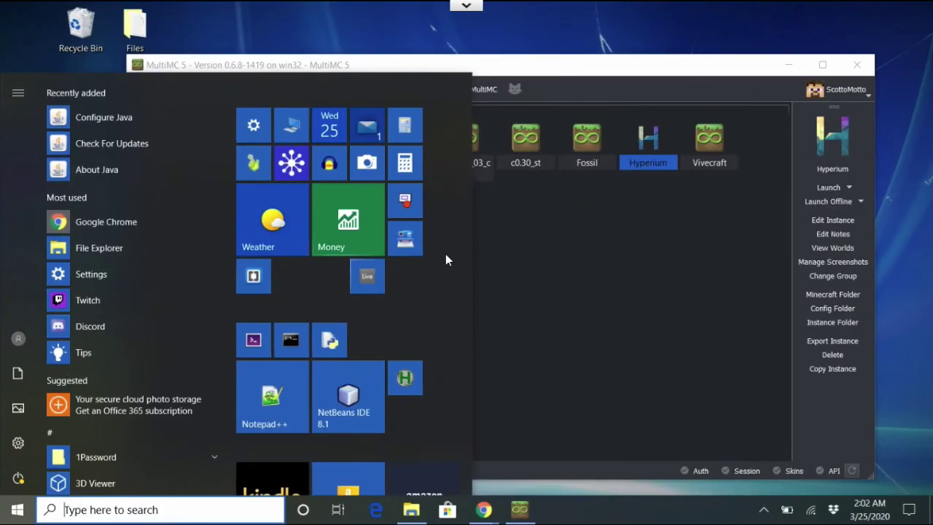
click(650, 80)
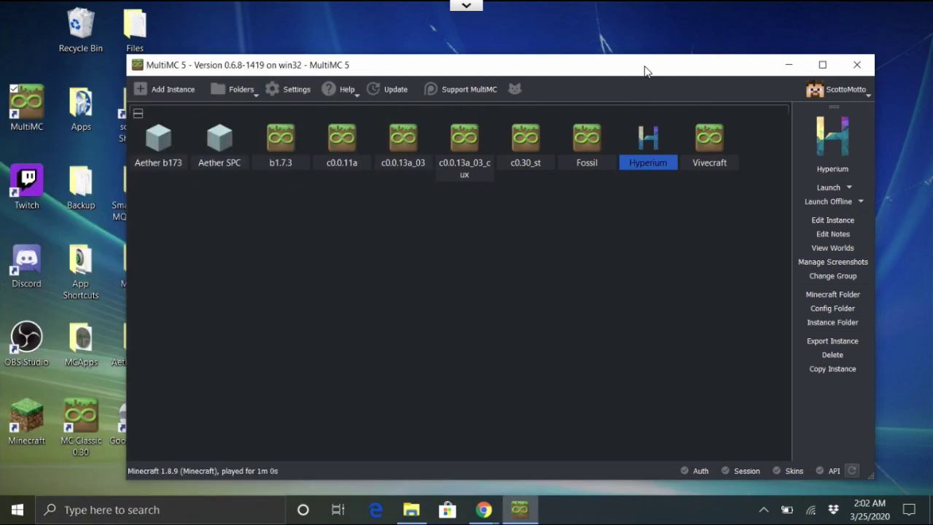